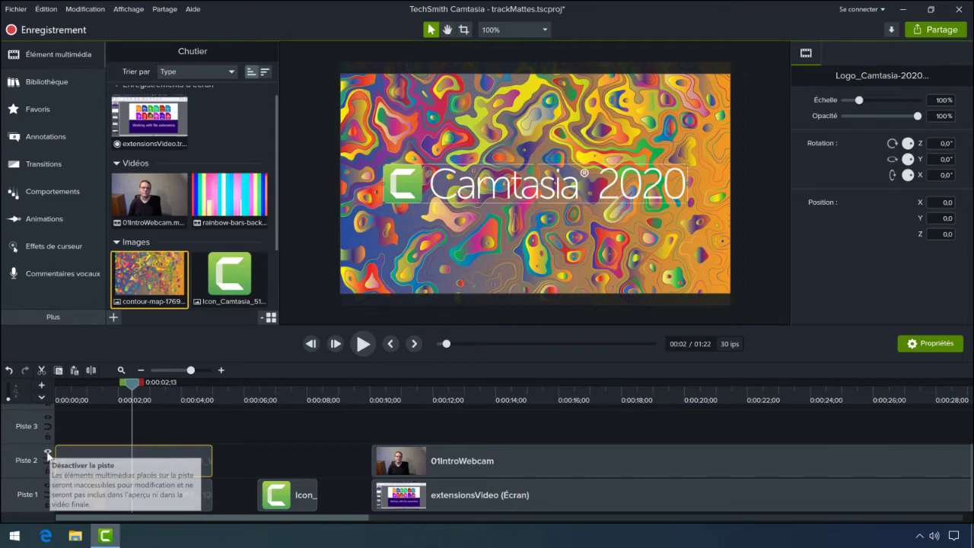
- Disable Piste 2 to compare the preview without the logo, and enable the track again
click(47, 455)
click(47, 455)
click(47, 454)
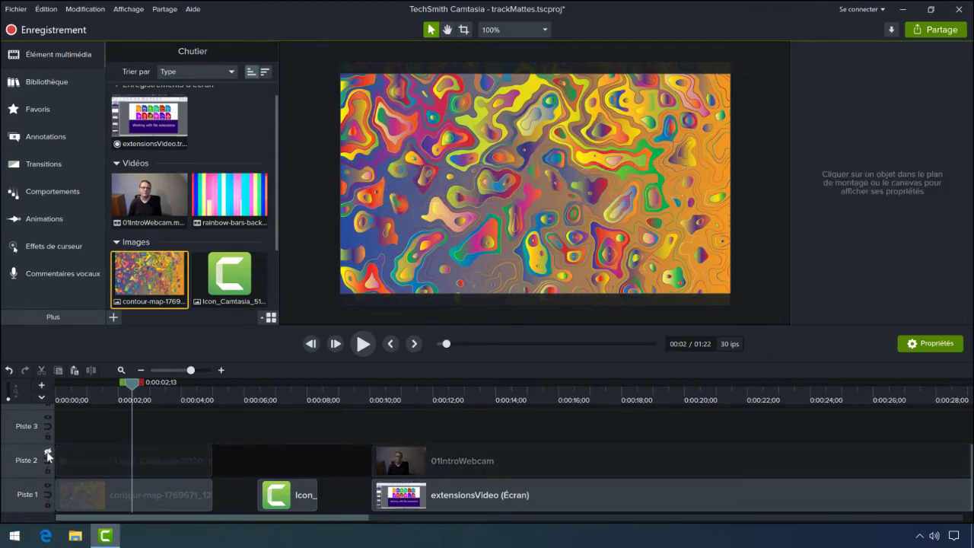
click(47, 455)
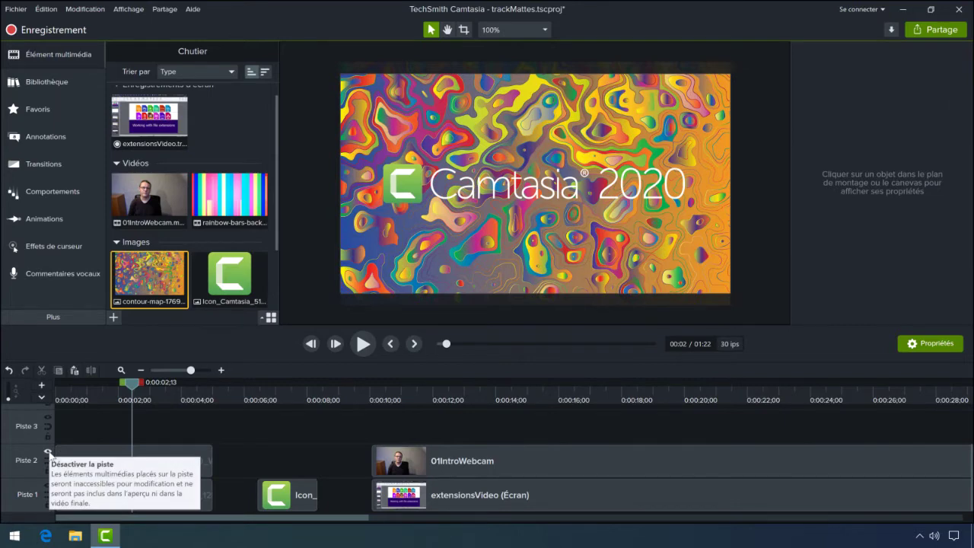
- Set the track matte mode of Piste 2 to Alpha so the logo masks the contour-map image beneath it
click(48, 453)
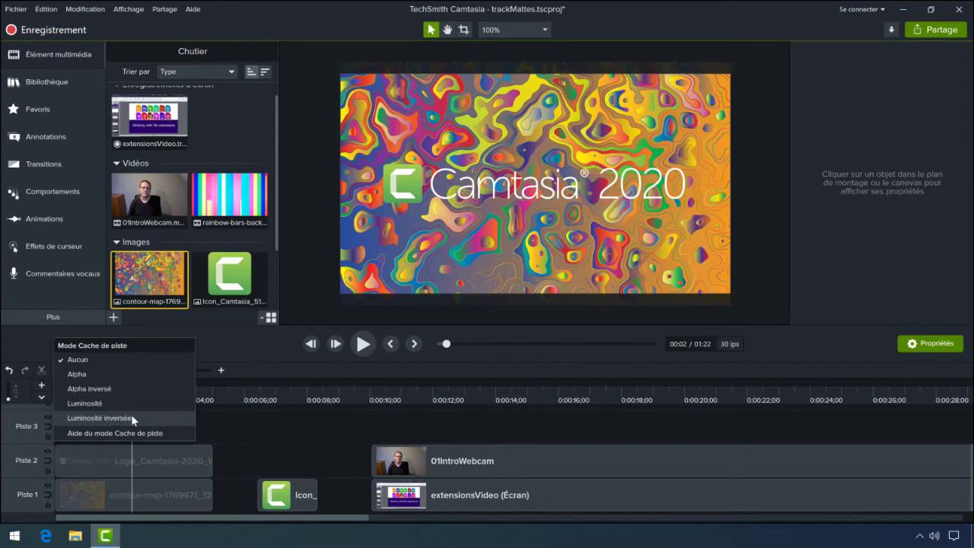
click(76, 374)
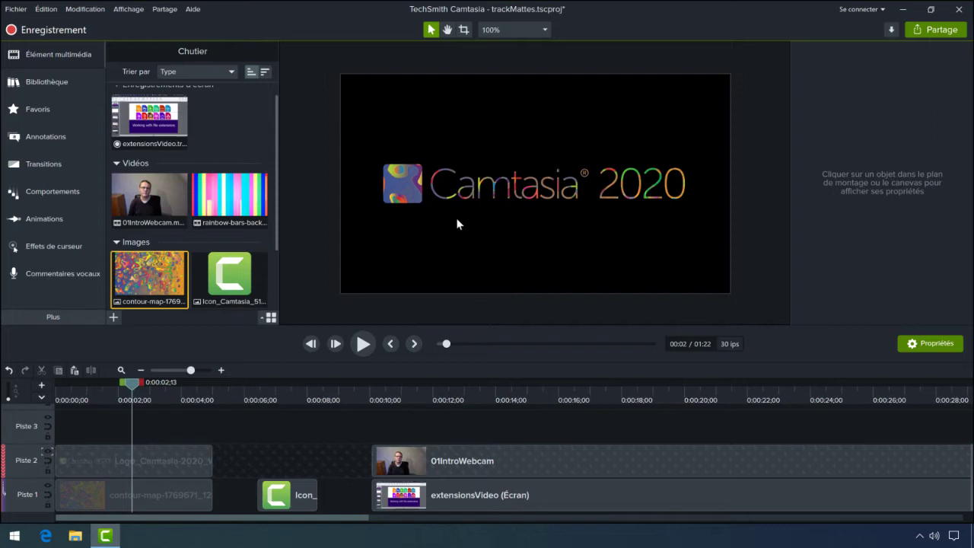
click(146, 461)
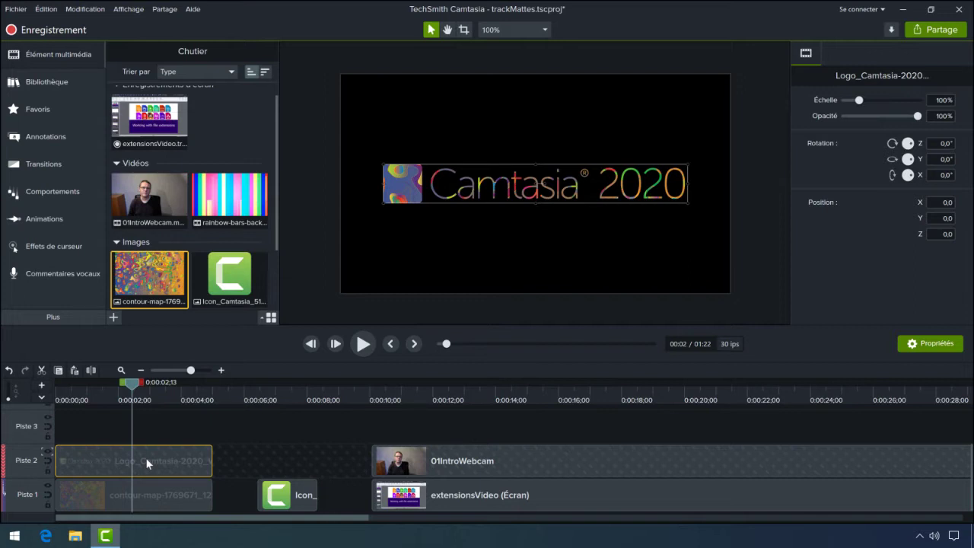
- Replace the contour-map clip at the start of Piste 1 with the rainbow-bars background video from the media bin
click(149, 495)
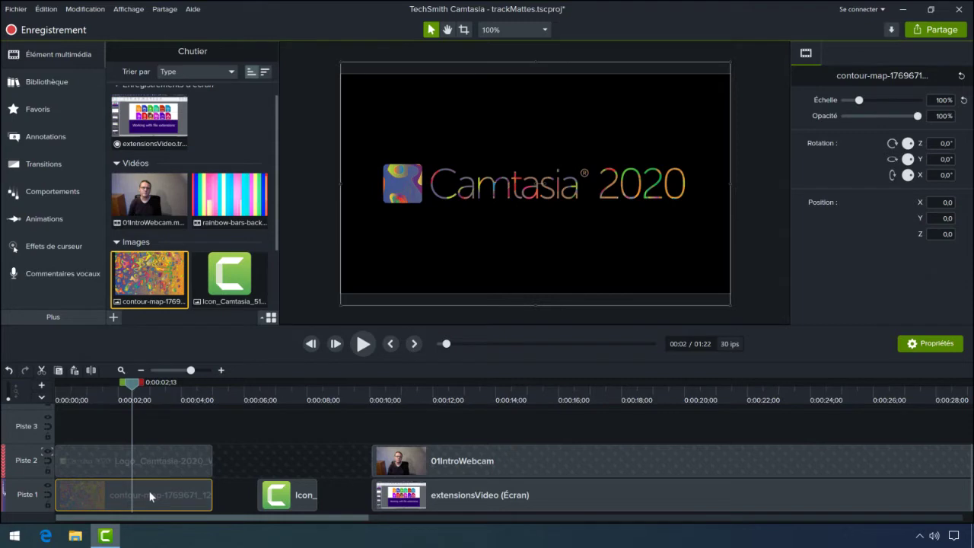
click(205, 200)
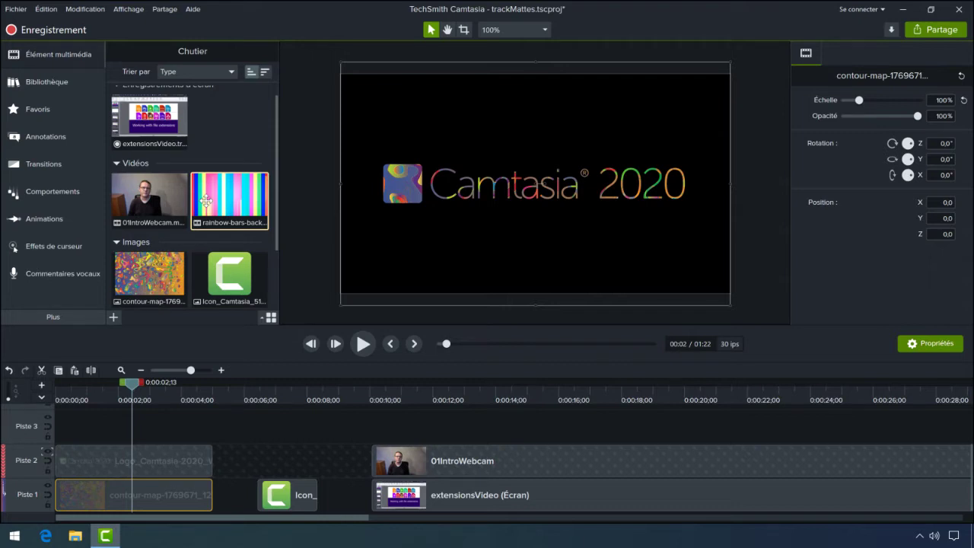
drag(205, 200, 101, 492)
click(152, 448)
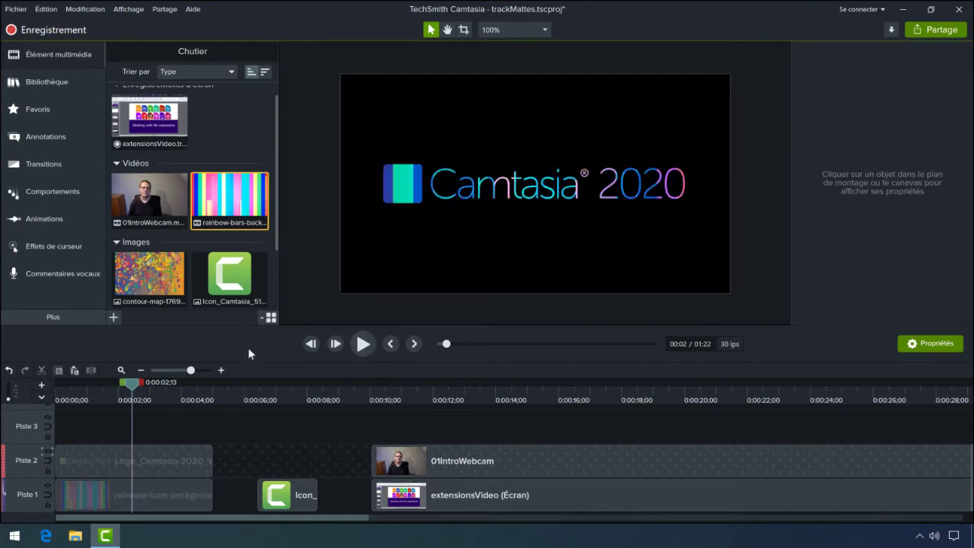
- Play the masked logo with the rainbow-bars video from the start of the timeline and stop before the clips end
drag(137, 386, 59, 391)
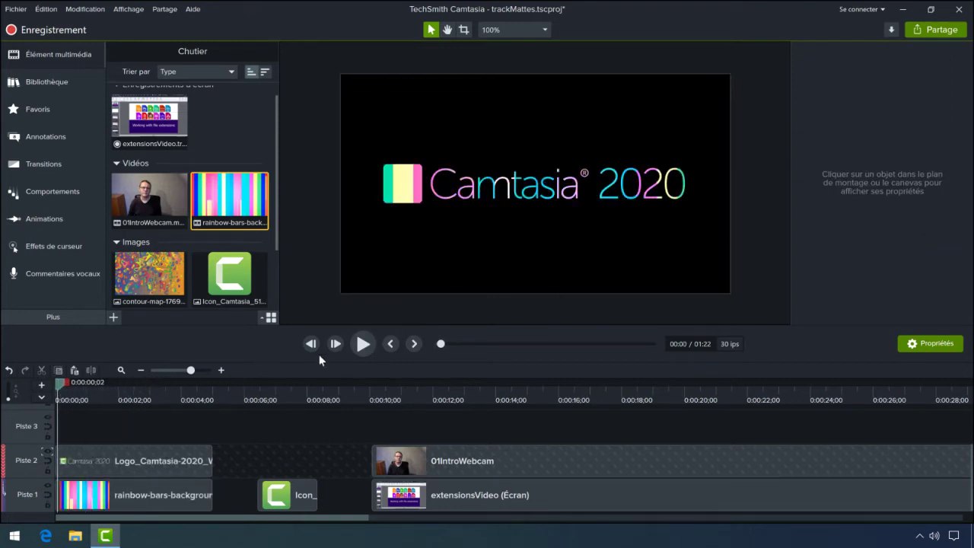
click(362, 344)
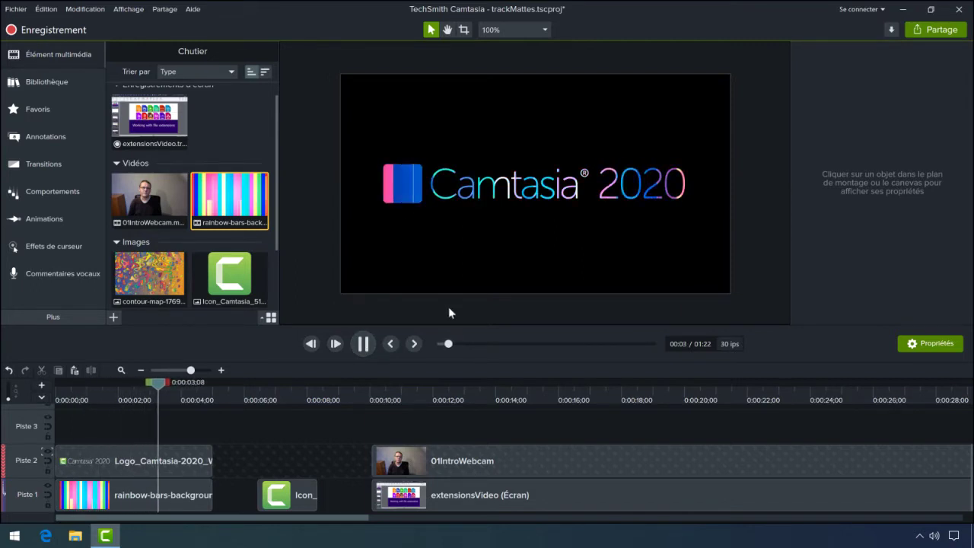
click(364, 344)
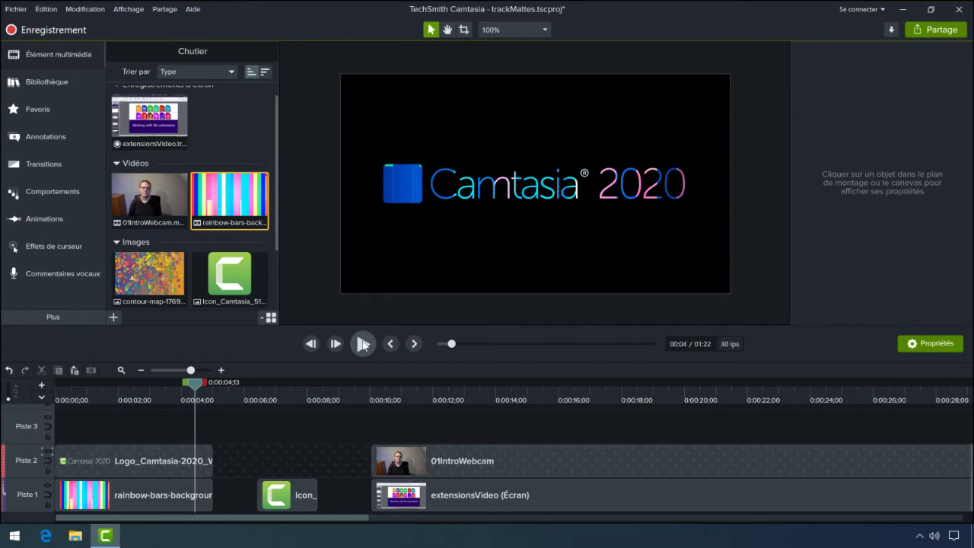
- Add the Personnalisées animation near the start of the logo clip on Piste 2 and set its starting scale to 500%
click(42, 114)
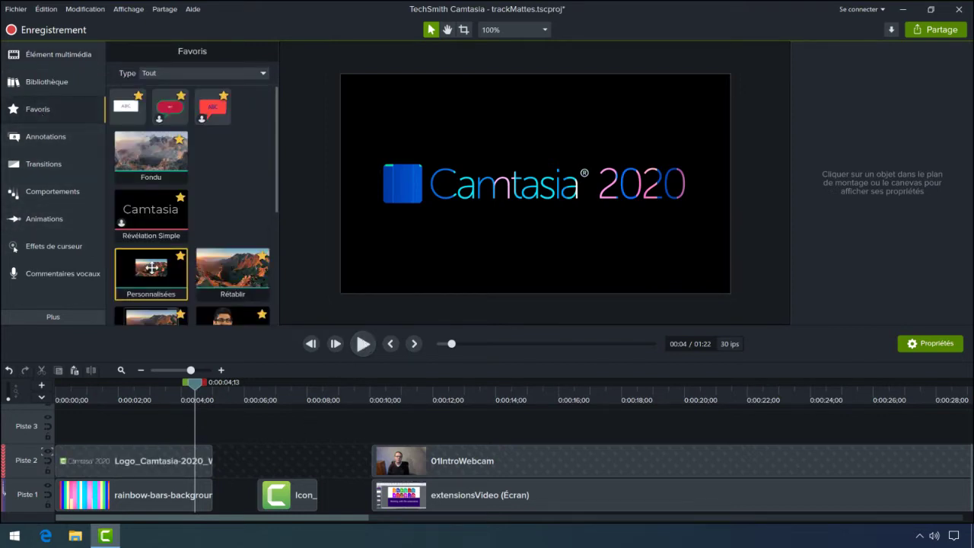
drag(151, 268, 88, 460)
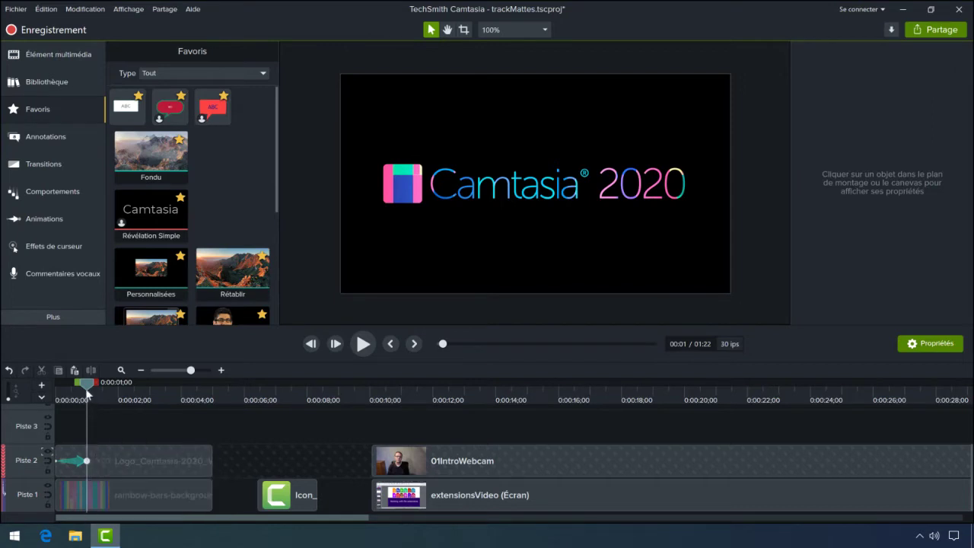
drag(88, 384, 56, 383)
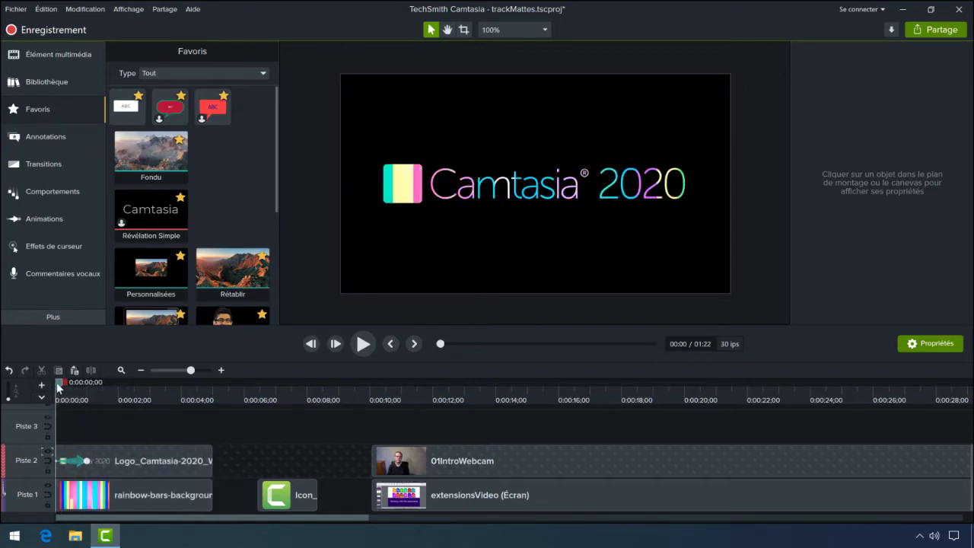
click(488, 199)
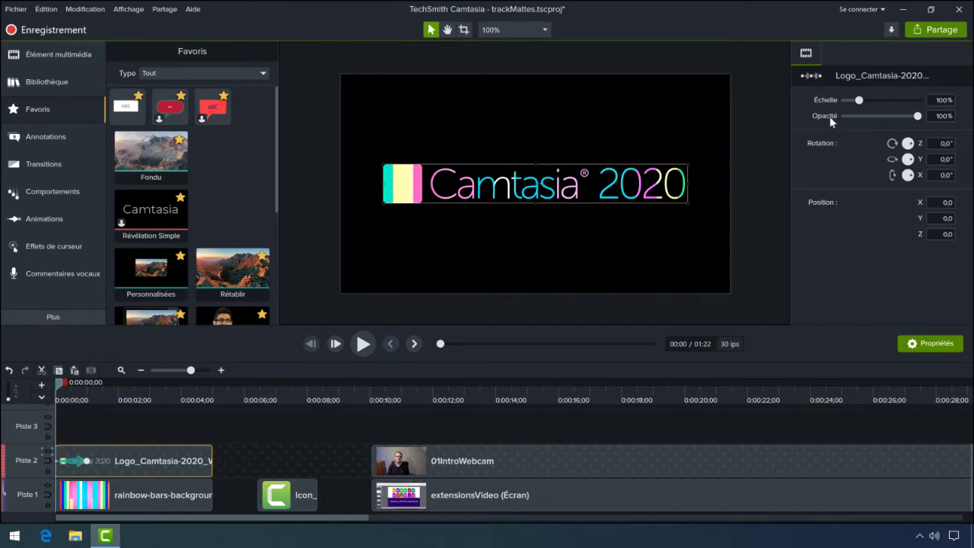
drag(862, 101, 932, 100)
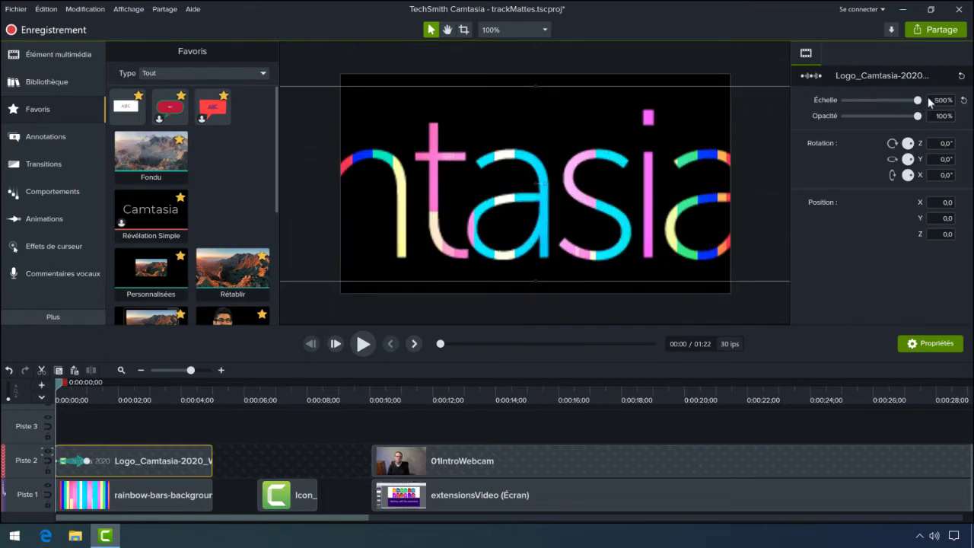
- Lengthen the logo's animation to end at about 0:00:02;08 and play the result from the start of the timeline
click(89, 461)
drag(89, 461, 128, 461)
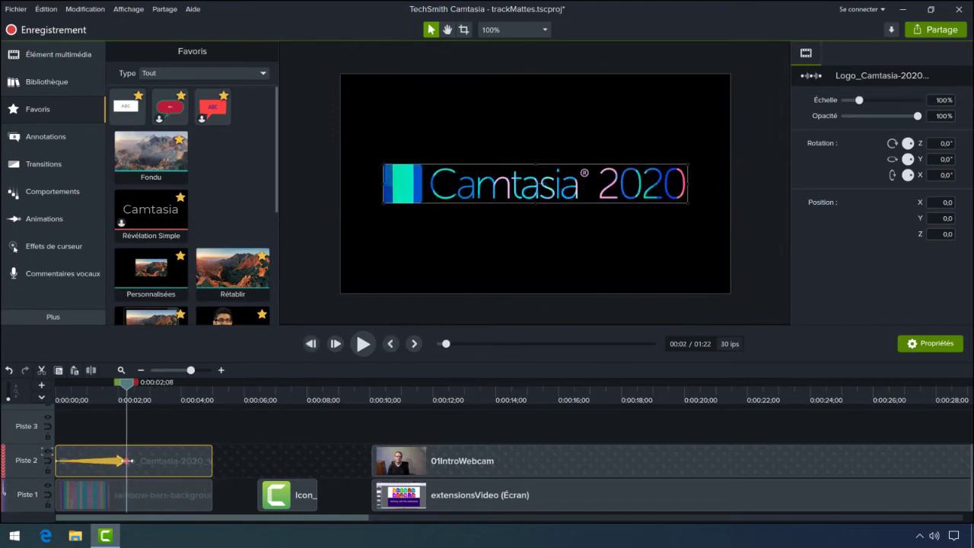
drag(128, 383, 54, 388)
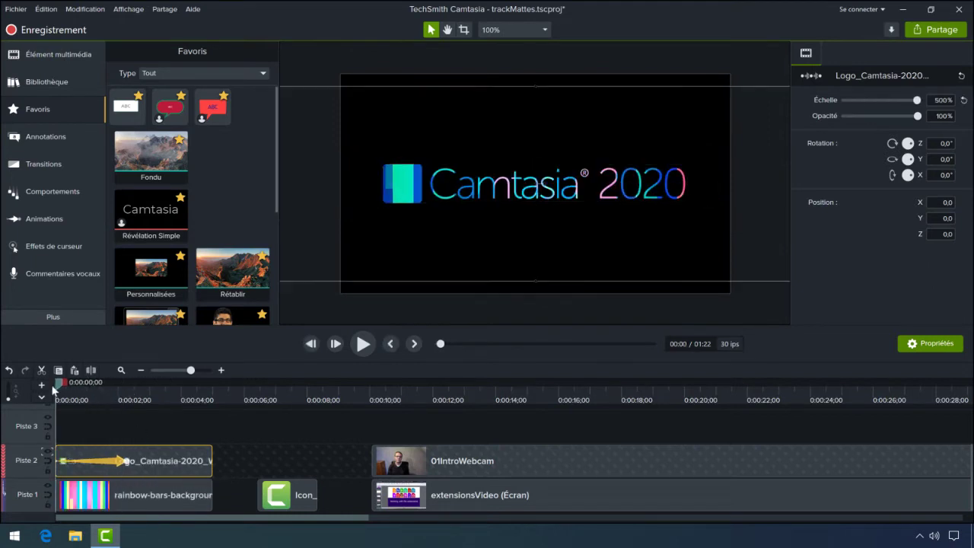
click(365, 344)
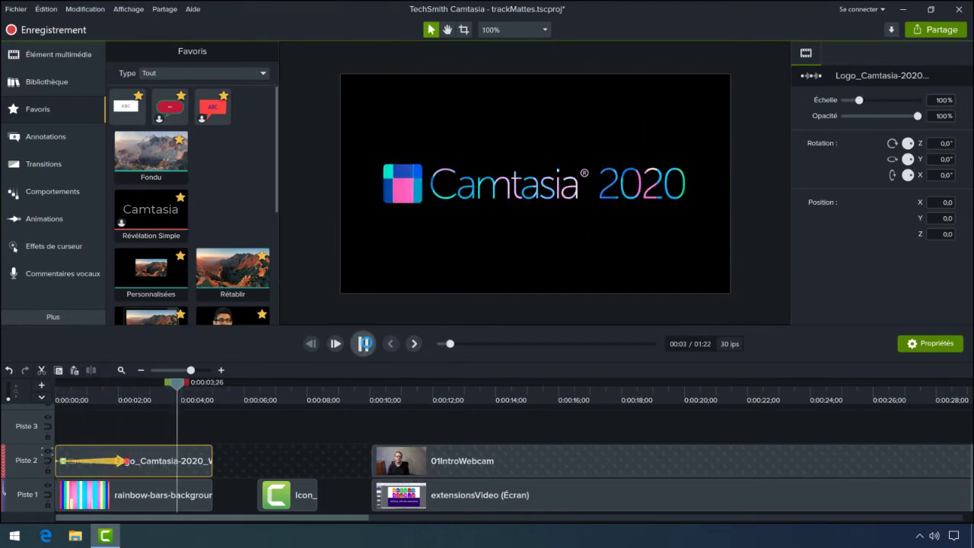
click(366, 345)
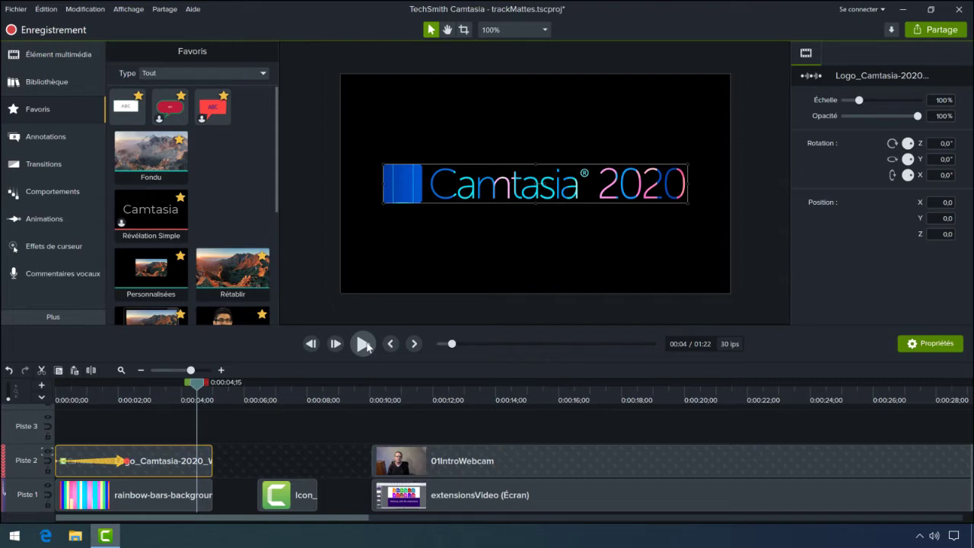
click(254, 432)
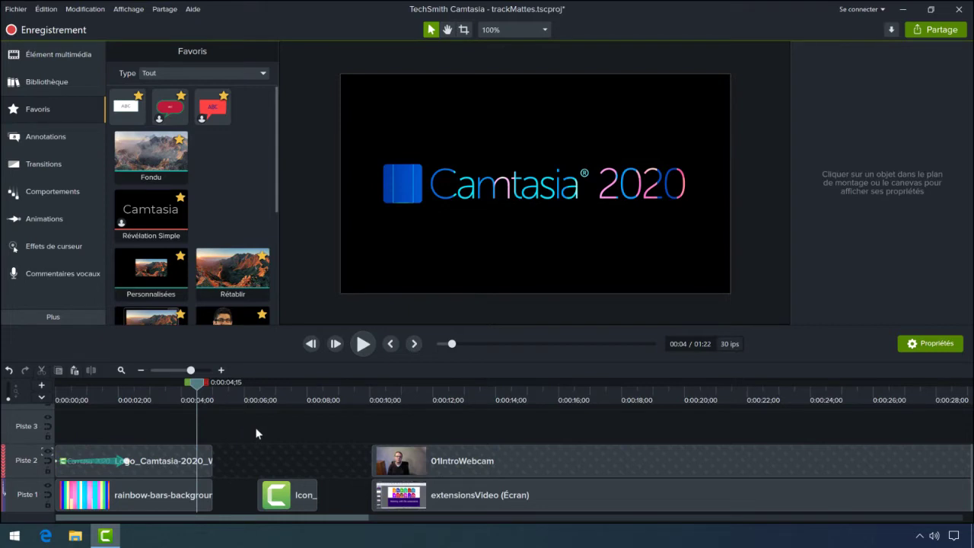
- Examine how the track matte affects the 01IntroWebcam and extensionsVideo clips at about 0:00:15;23
click(550, 394)
click(573, 463)
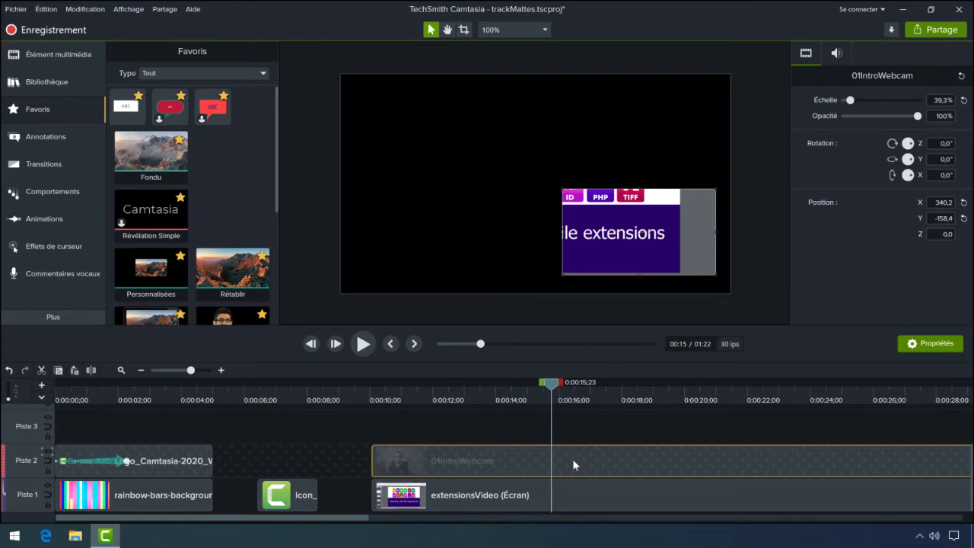
click(582, 494)
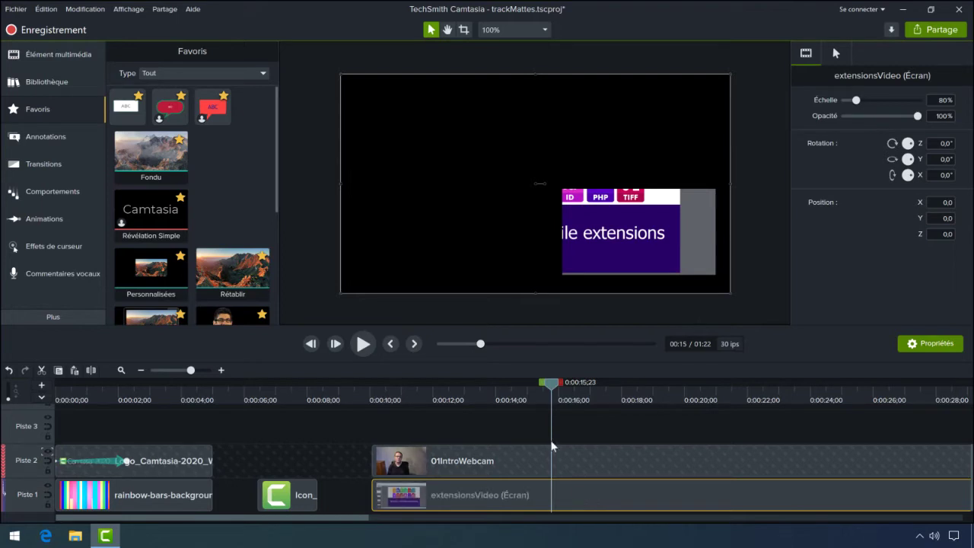
- Group the logo clip on Piste 2 with the rainbow-bars clip on Piste 1
click(103, 395)
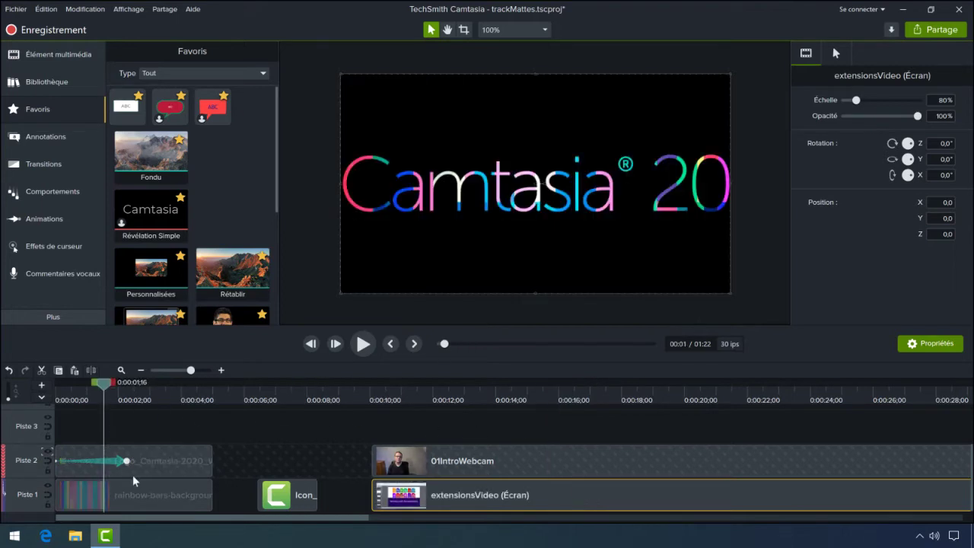
click(152, 464)
click(149, 495)
click(159, 465)
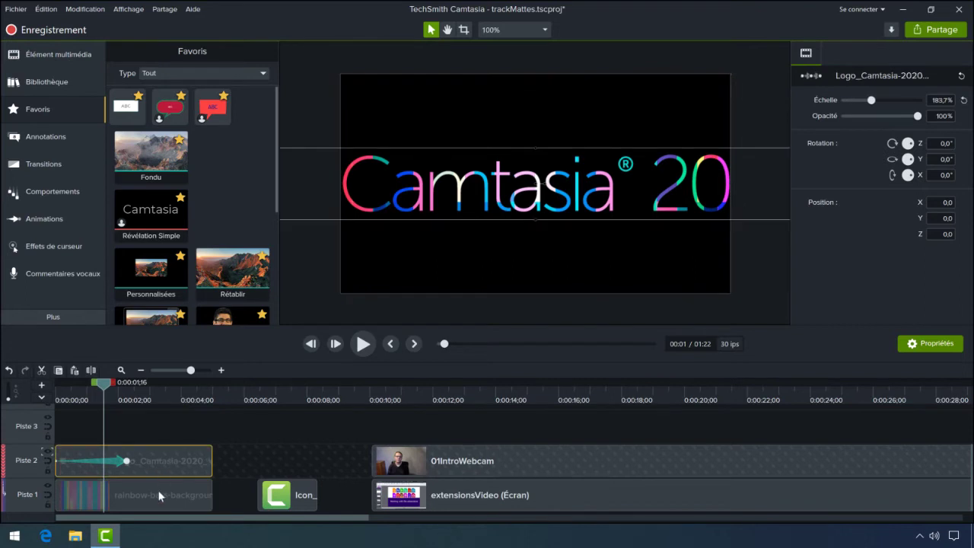
click(158, 493)
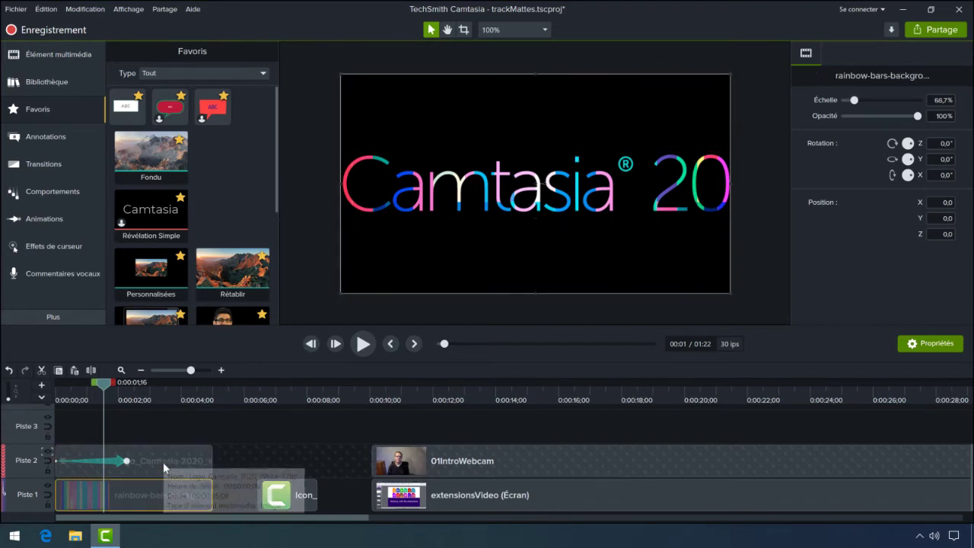
ctrl+click(163, 462)
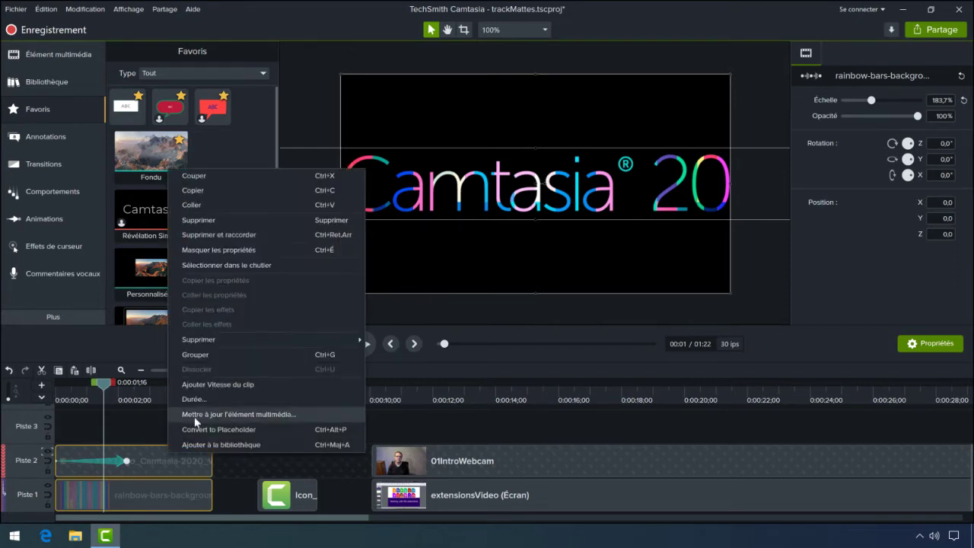
click(197, 355)
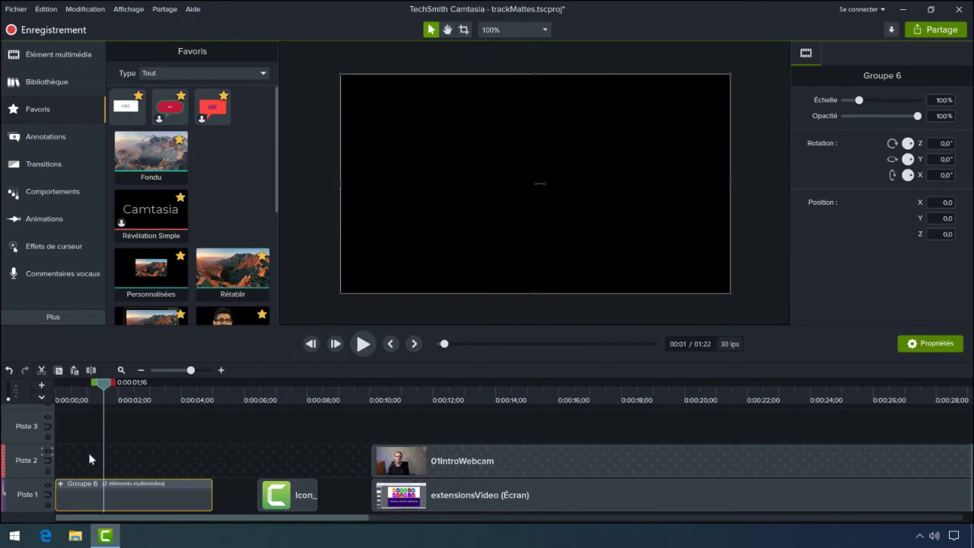
- Set the track matte mode of Piste 2 to Aucun and check the webcam and screen clips at about 0:00:16;24
click(48, 455)
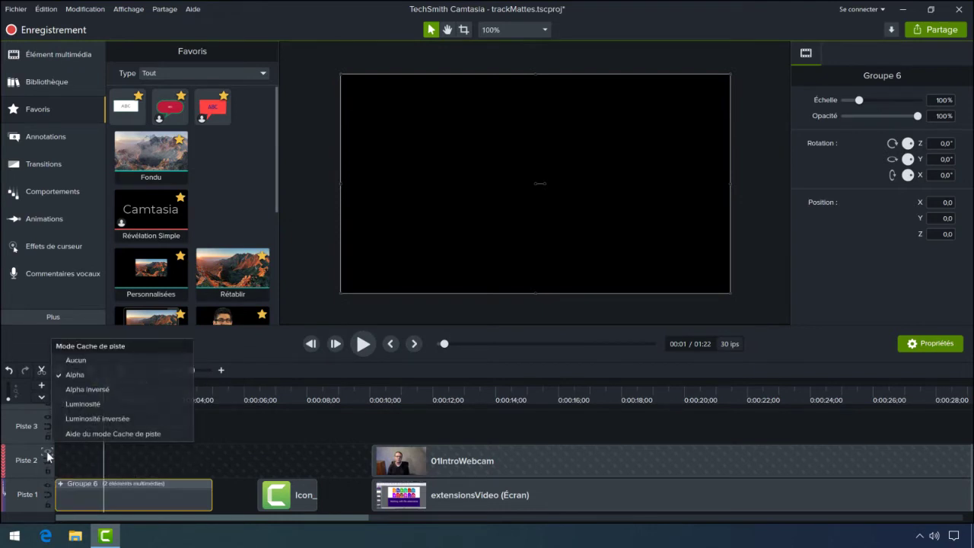
click(67, 362)
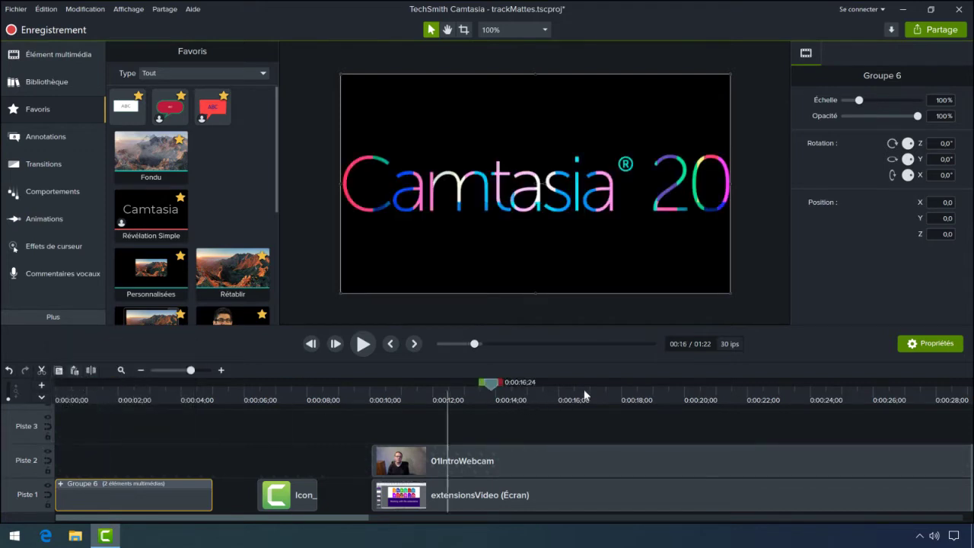
click(584, 396)
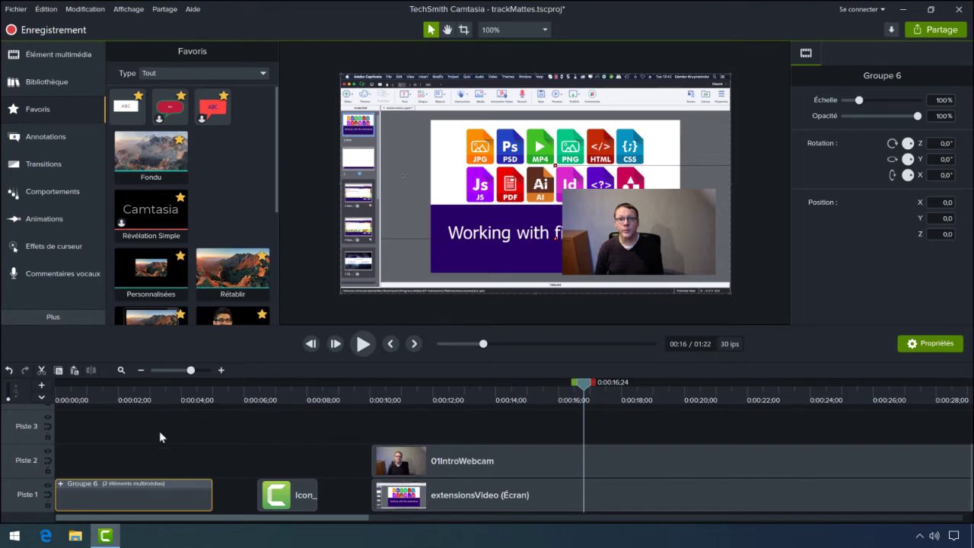
- Expand the logo group, scrub through its opening three seconds to check the matte inside it, and collapse the group
click(61, 484)
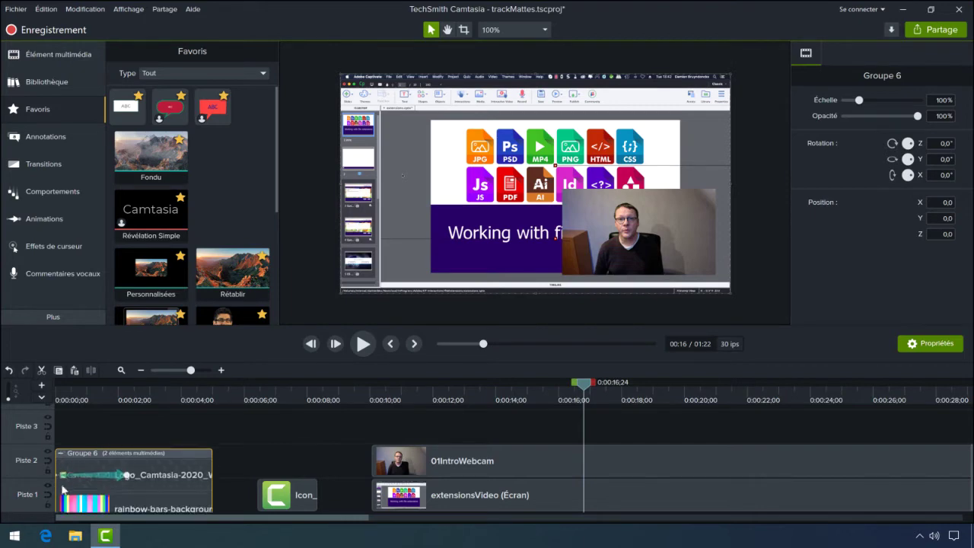
click(81, 391)
drag(79, 391, 147, 390)
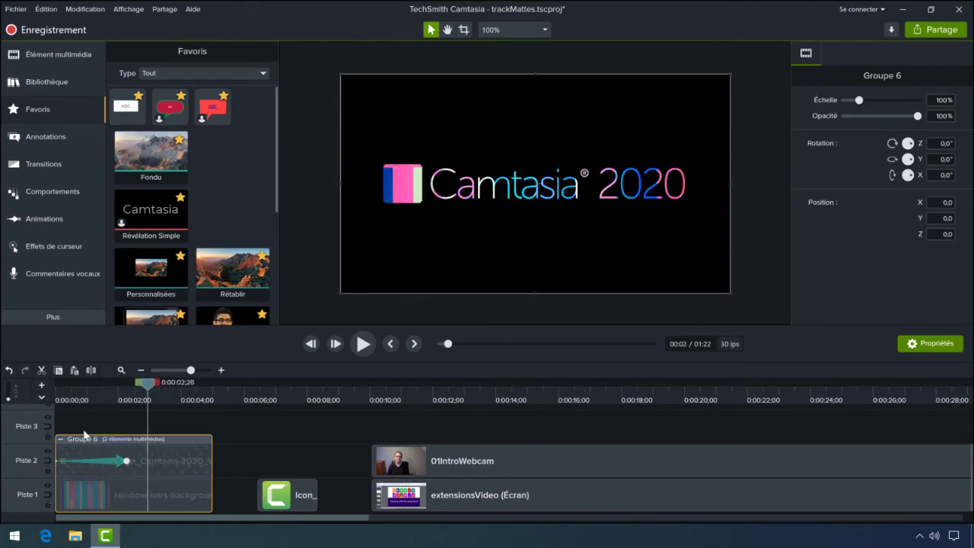
click(61, 437)
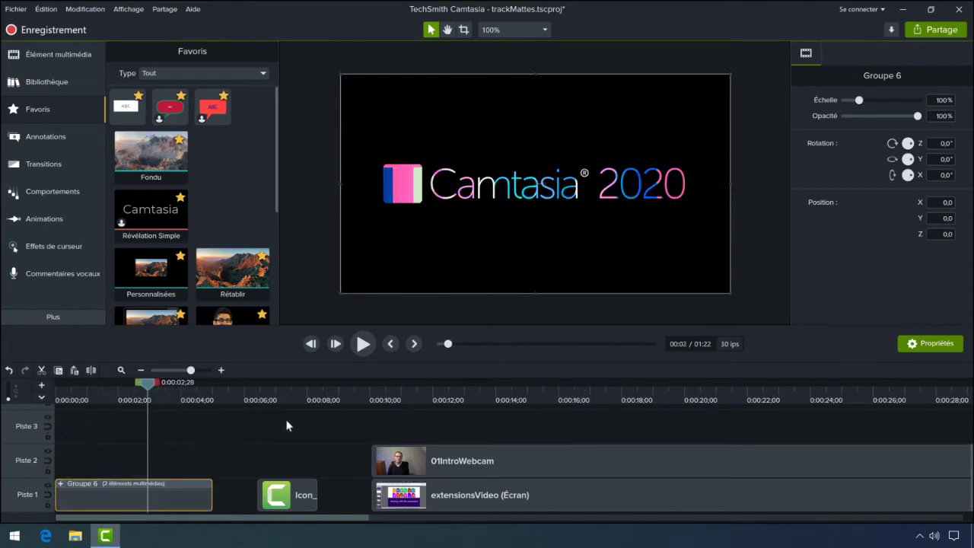
- Duplicate the Camtasia icon clip near 0:00:07 from Piste 1 onto Piste 2, directly above the original
click(300, 391)
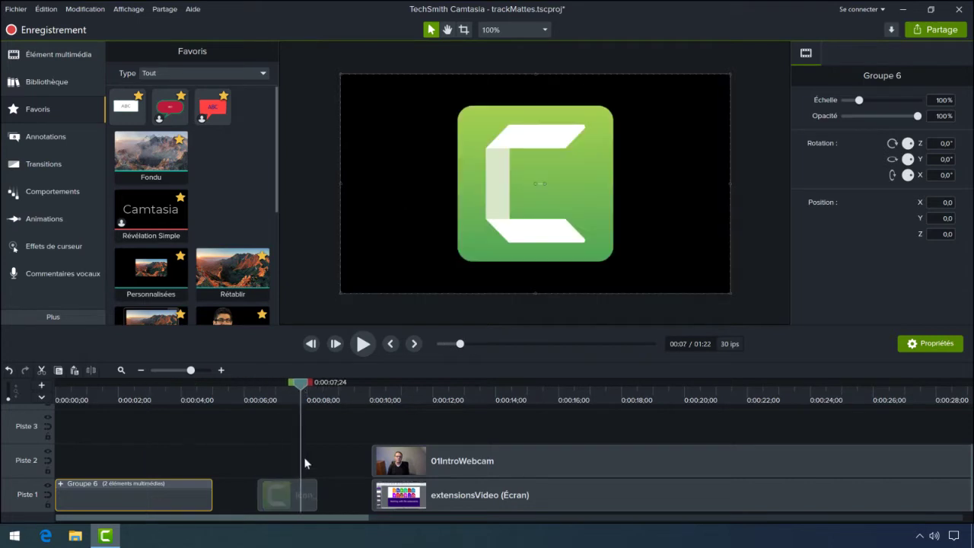
drag(295, 393, 287, 391)
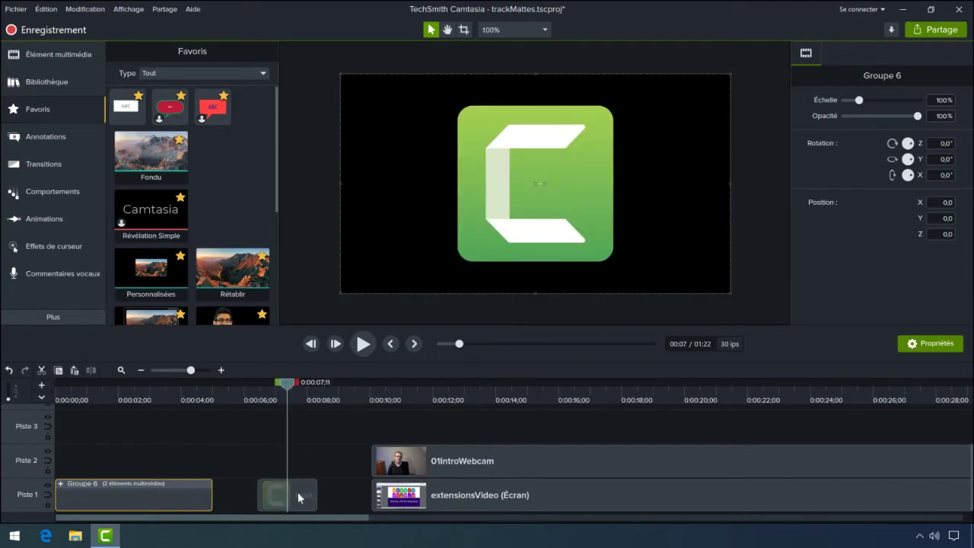
click(298, 491)
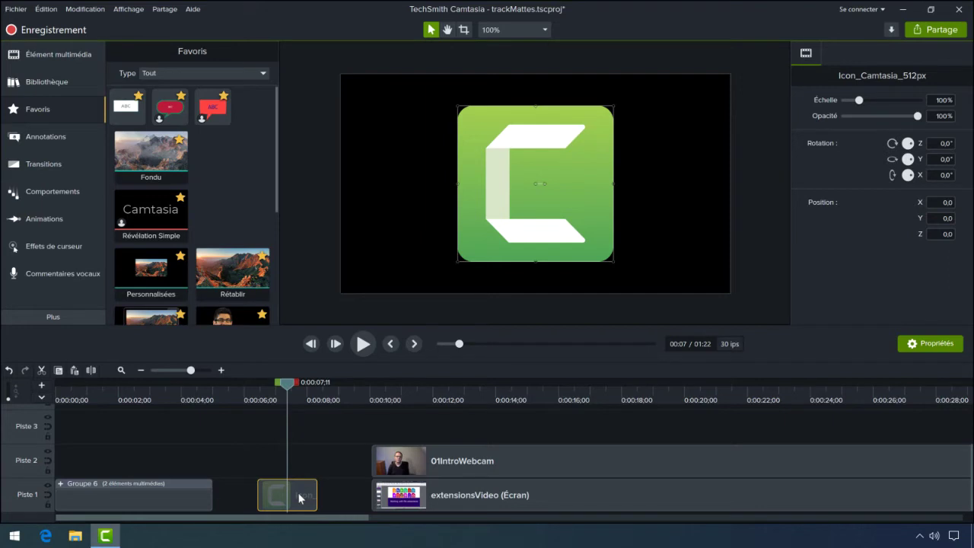
drag(299, 498, 301, 461)
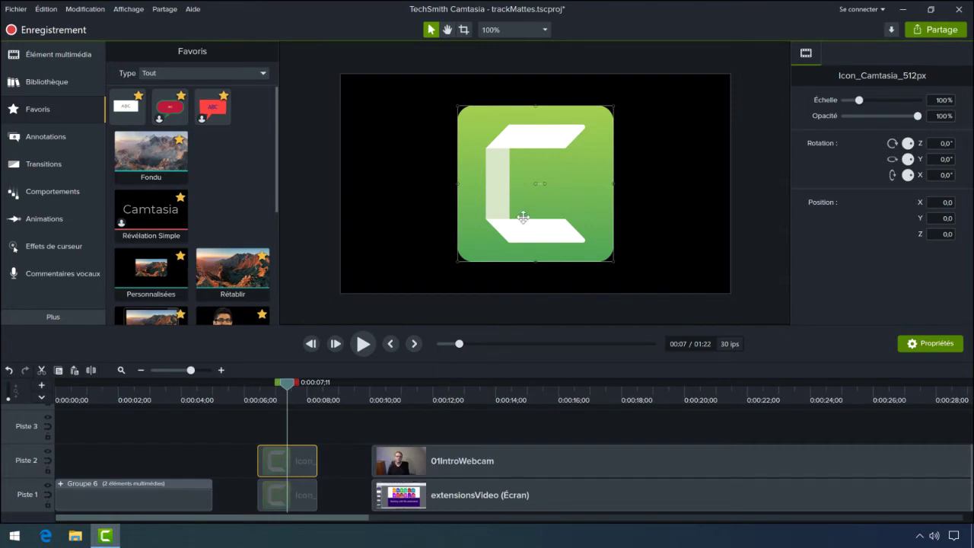
- Set the track matte mode of Piste 2 to Alpha and select the icon clip on Piste 1
click(48, 451)
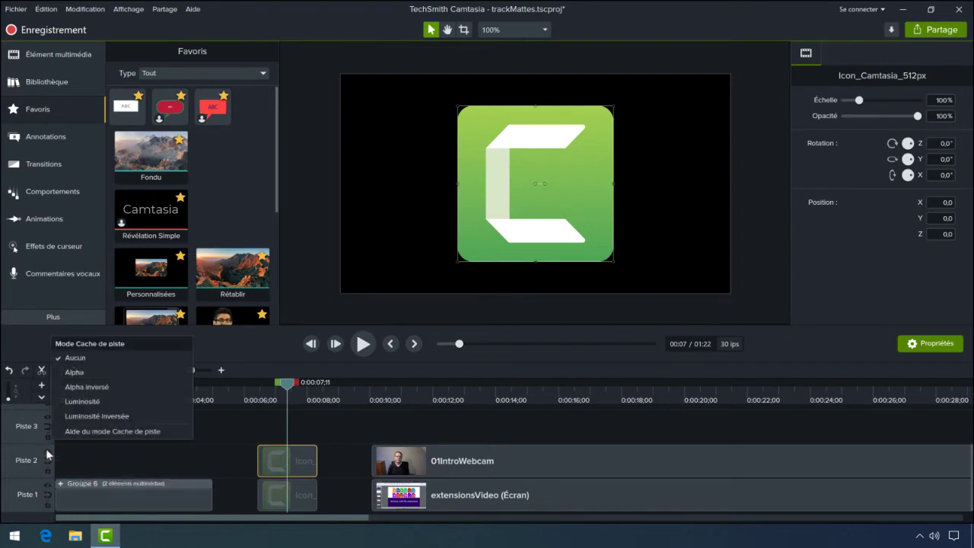
click(84, 374)
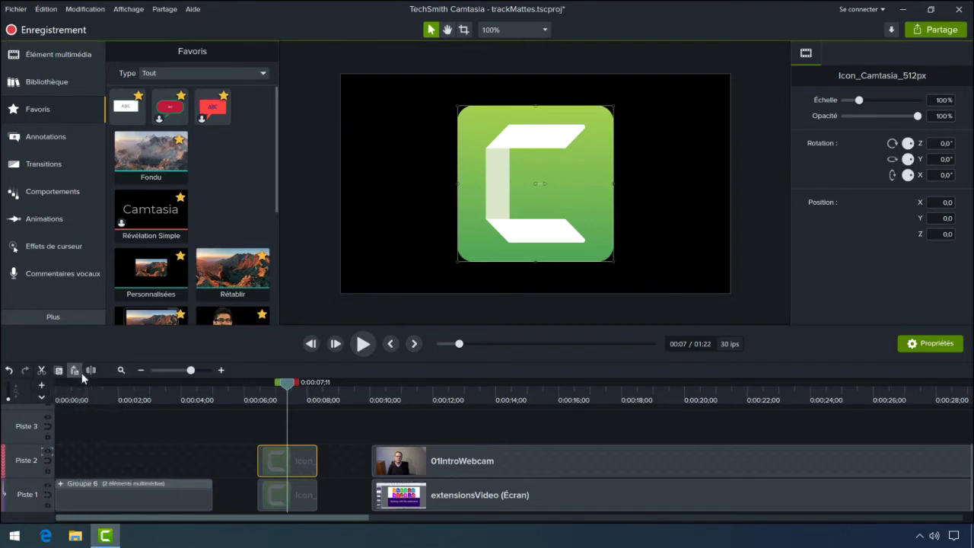
click(268, 491)
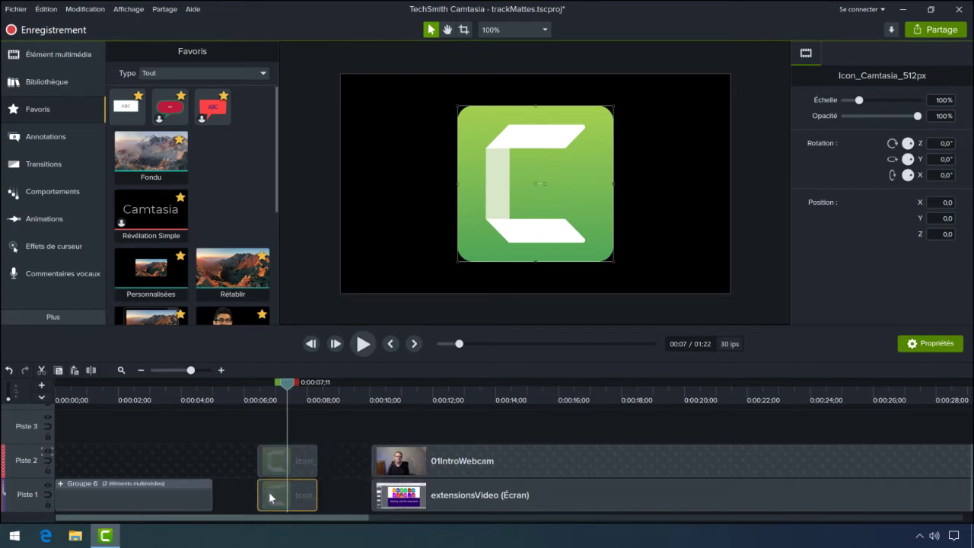
click(276, 458)
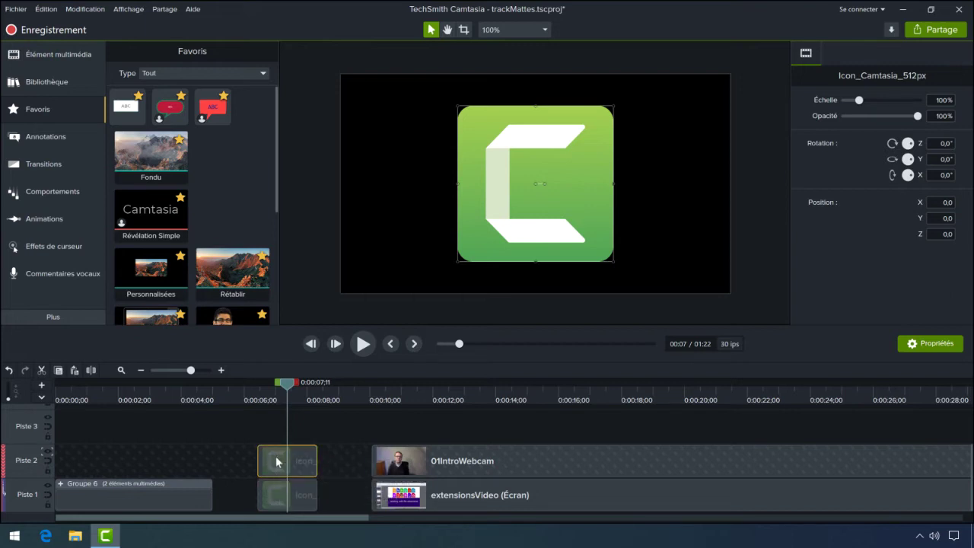
click(270, 497)
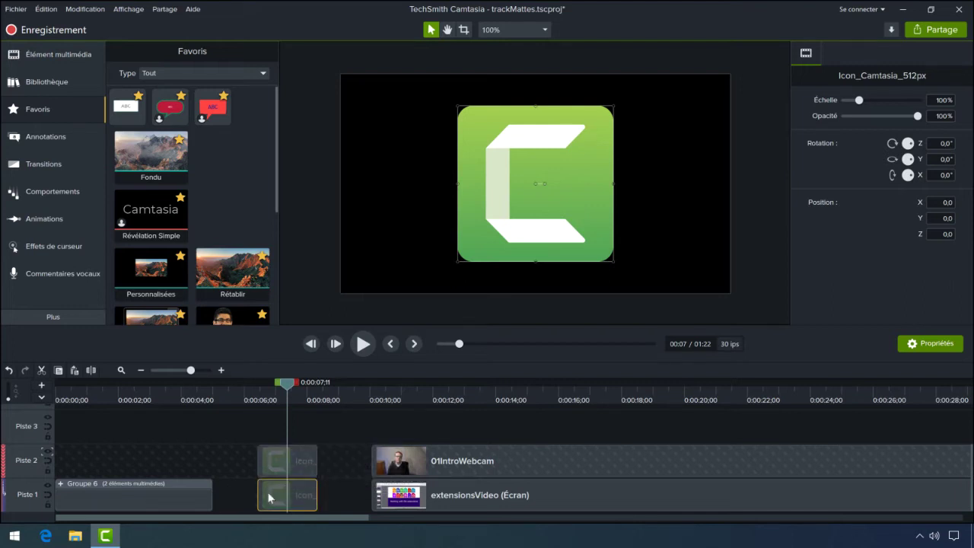
- Add a custom animation to the Piste 1 icon clip and lower its starting position at 0:00:06;13 to Y -512
mouse_move(163, 272)
mouse_down()
mouse_move(239, 381)
mouse_move(271, 494)
mouse_up()
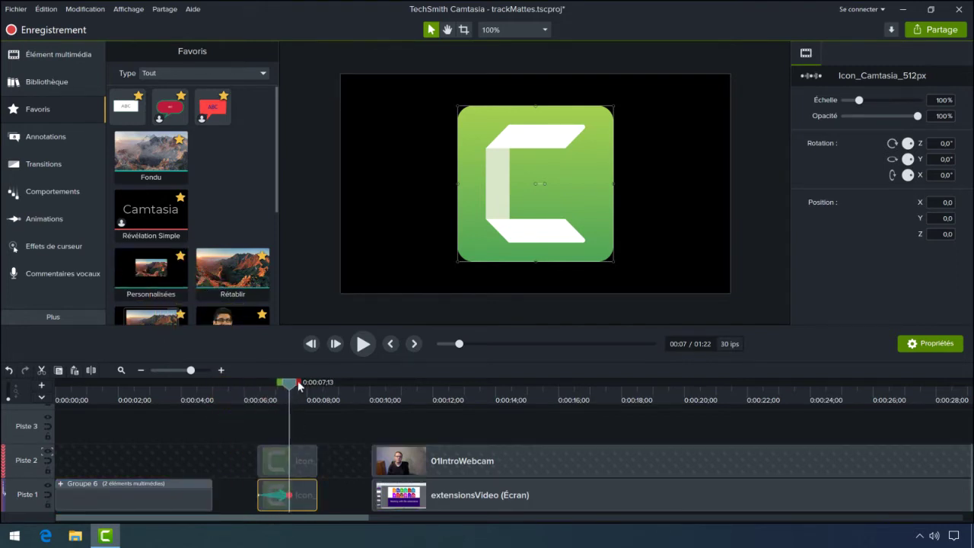
drag(289, 382, 259, 384)
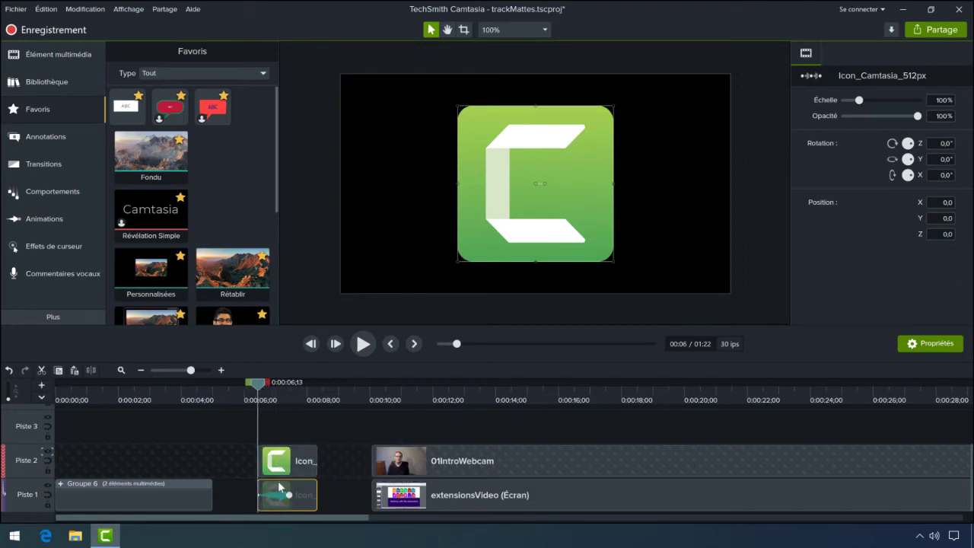
key(Down)
key(Down)
key(Down)
key(Down)
key(Down)
key(Down)
key(Down)
key(Down)
key(Down)
key(Down)
key(Down)
key(Down)
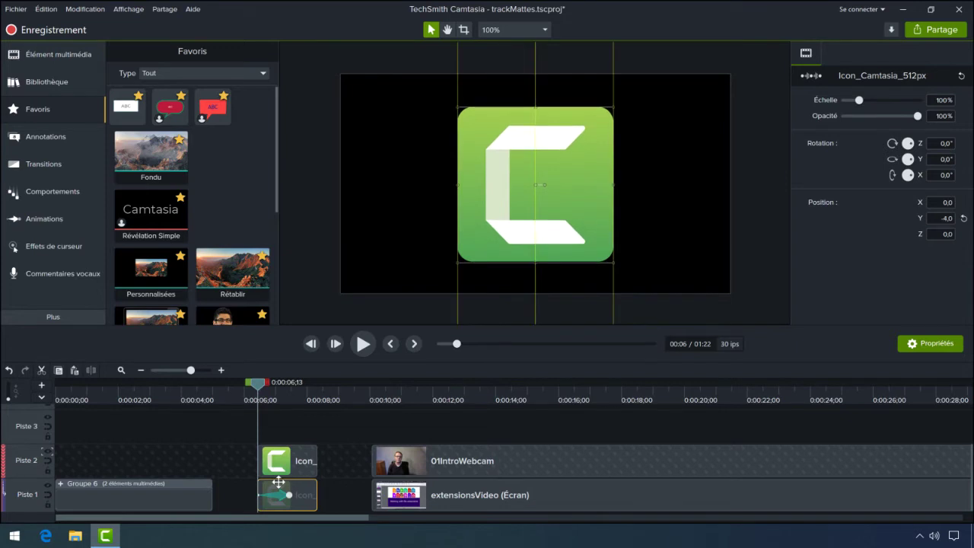
key(Down)
key(Down)
key(Down)
key(Down)
key(Down)
key(Down)
key(Down)
key(Down)
key(Down)
key(Down)
key(Down)
key(Down)
key(Down)
key(Down)
key(Down)
key(Down)
key(Down)
key(Down)
key(Down)
key(Down)
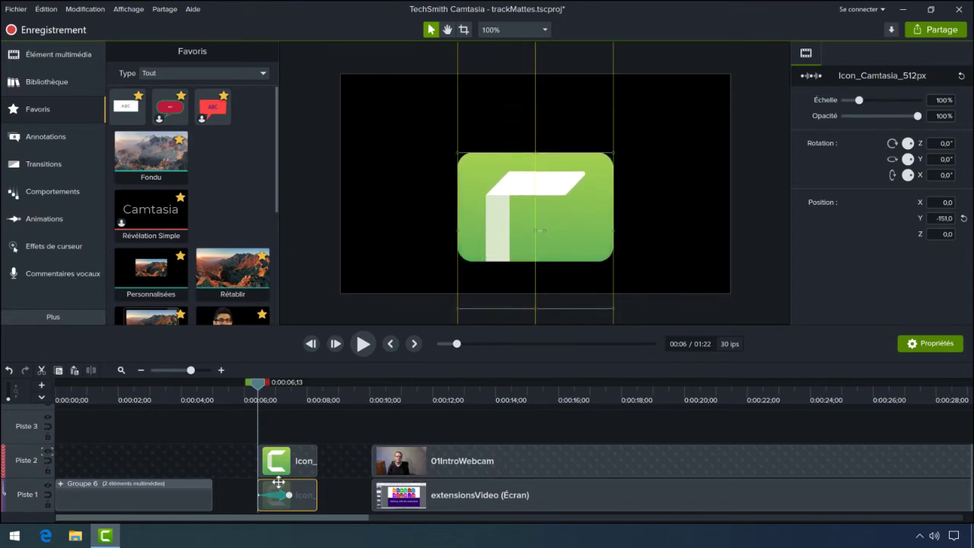
key(Down)
key(Down)
key(Down)
key(Down)
key(Down)
key(Down)
key(Down)
key(Down)
key(Down)
key(Down)
key(Down)
key(Down)
key(Down)
key(Down)
key(Down)
key(Down)
key(Down)
key(Down)
key(Down)
key(Down)
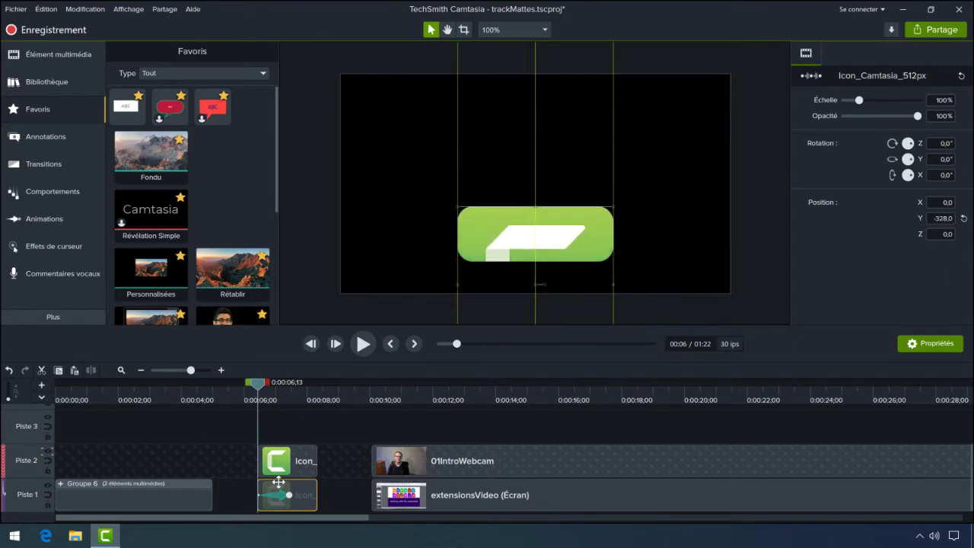
key(Down)
key(Down)
key(Down)
key(Down)
key(Down)
key(Down)
key(Down)
key(Down)
key(Down)
key(Down)
key(Down)
key(Down)
key(Down)
key(Down)
key(Down)
key(Down)
key(Down)
key(Down)
key(Down)
key(Down)
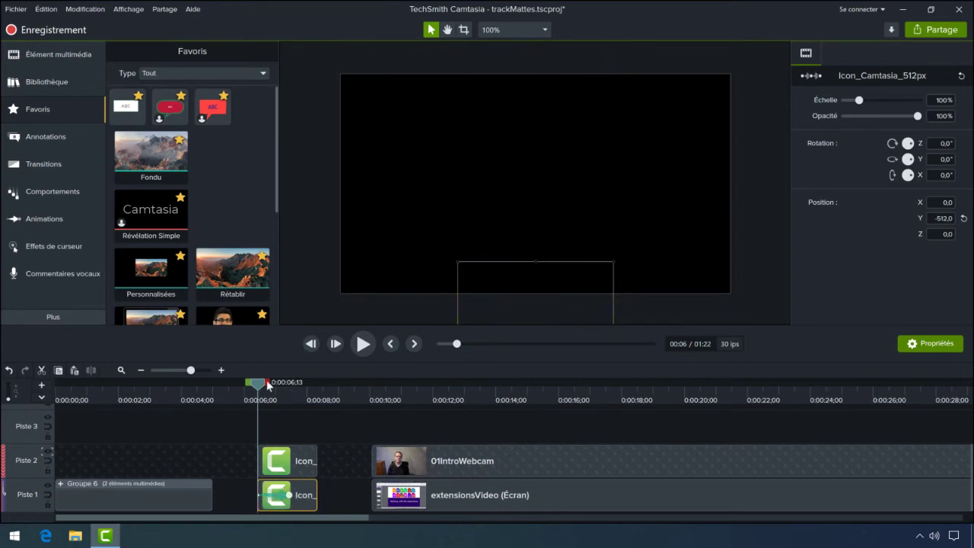
- Scrub through the icon's slide-in animation to 0:00:07;23 and group the two icon clips on Piste 1 and Piste 2
drag(259, 386, 299, 411)
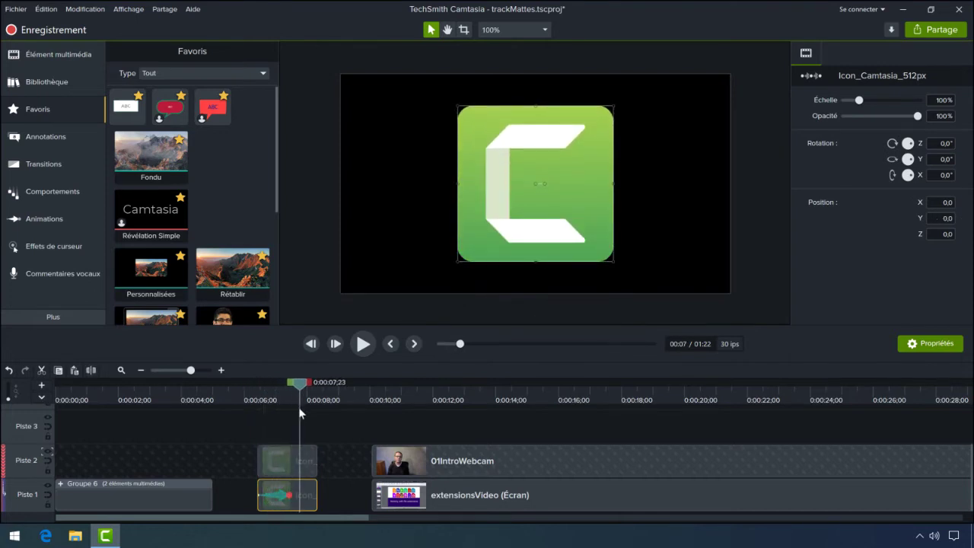
ctrl+click(289, 459)
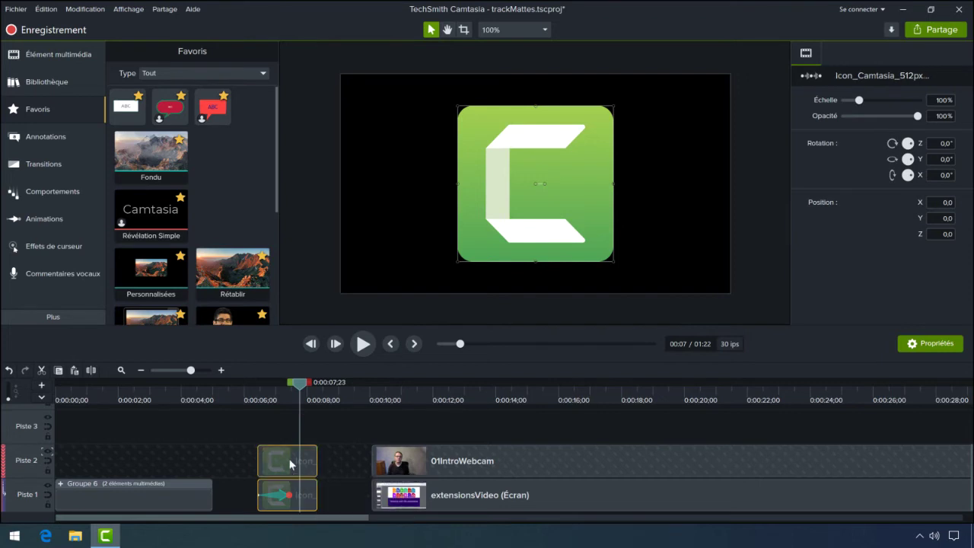
right_click(288, 458)
click(356, 346)
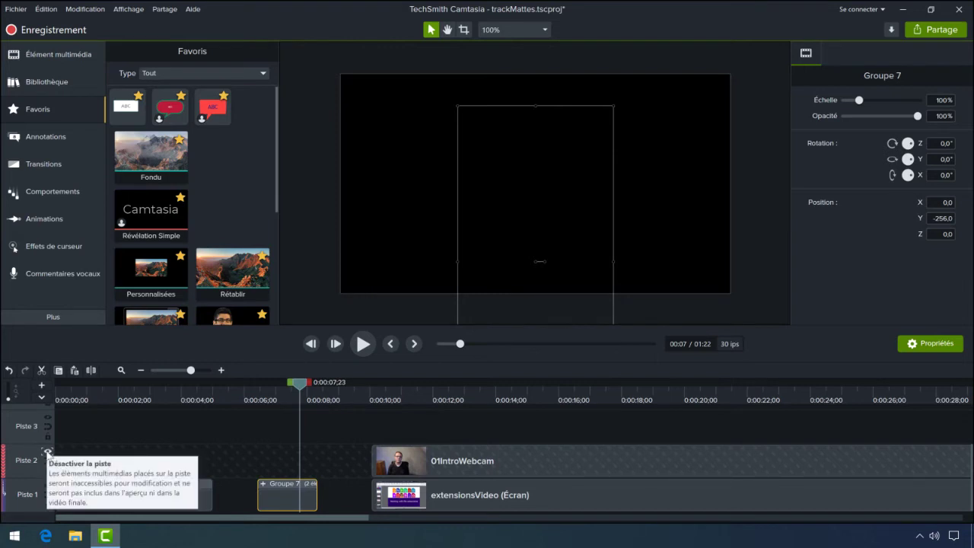
- Set the track matte mode of Piste 2 to Aucun and play the webcam and screen clips from 0:00:12;08
click(47, 455)
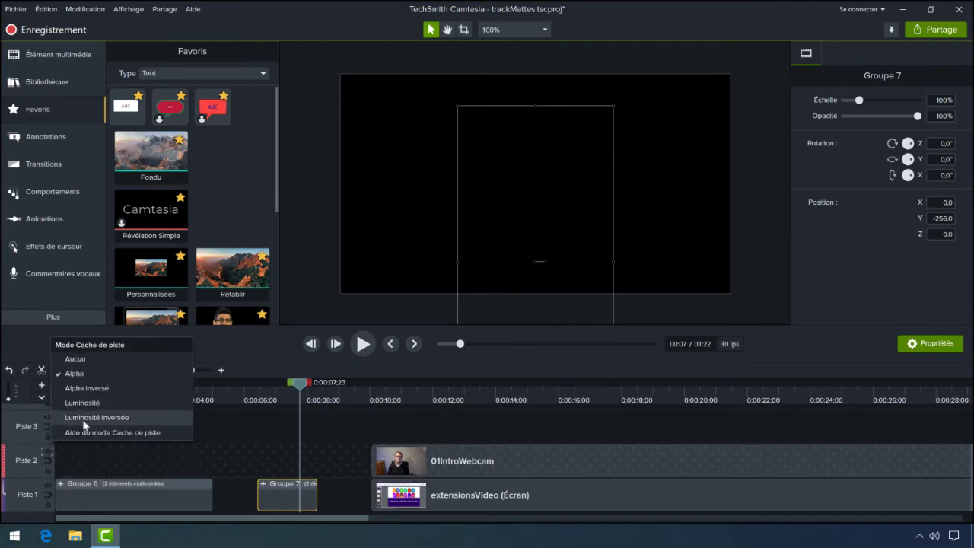
click(84, 360)
click(441, 393)
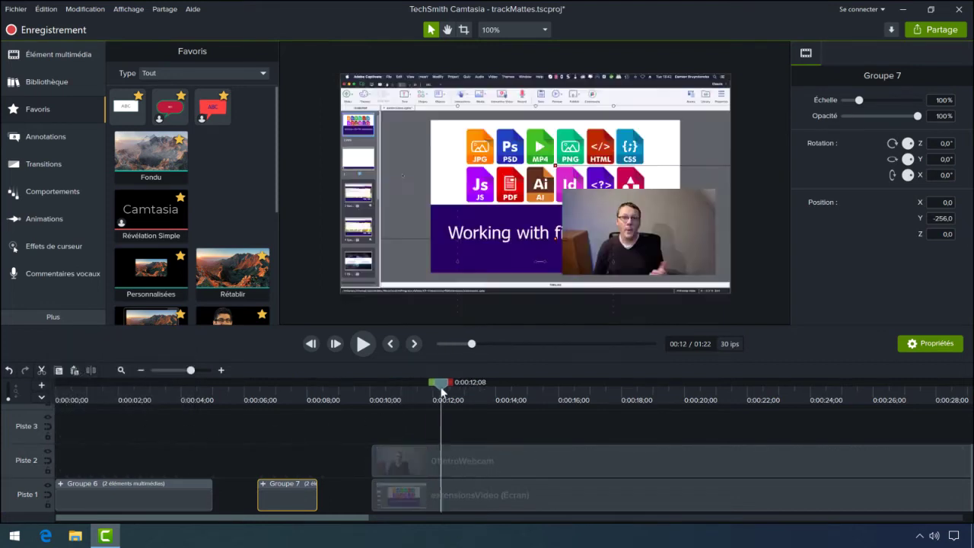
drag(294, 522, 363, 522)
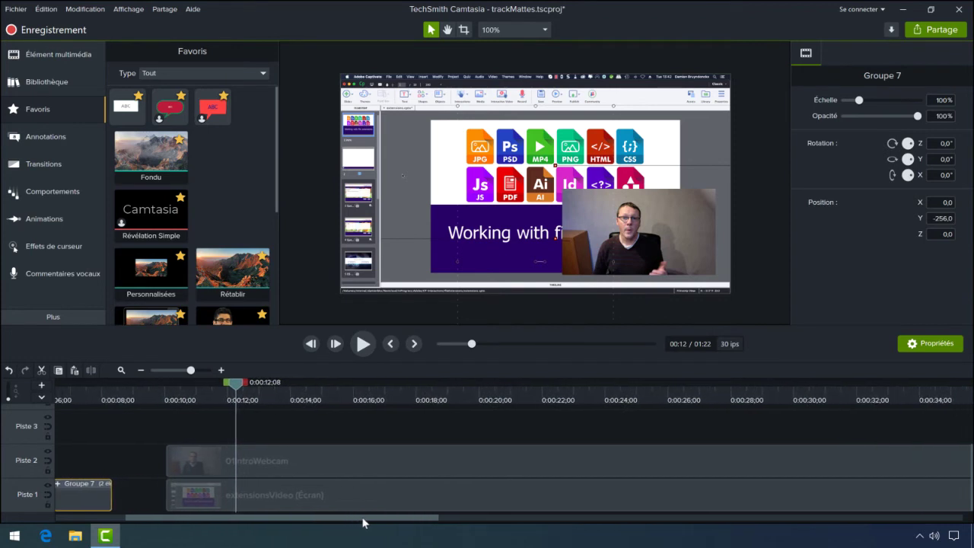
click(361, 350)
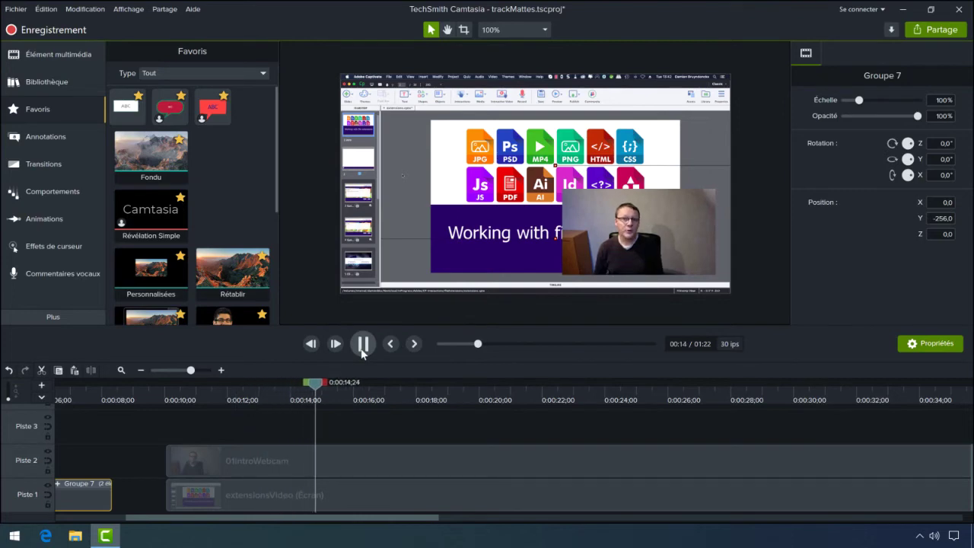
click(364, 344)
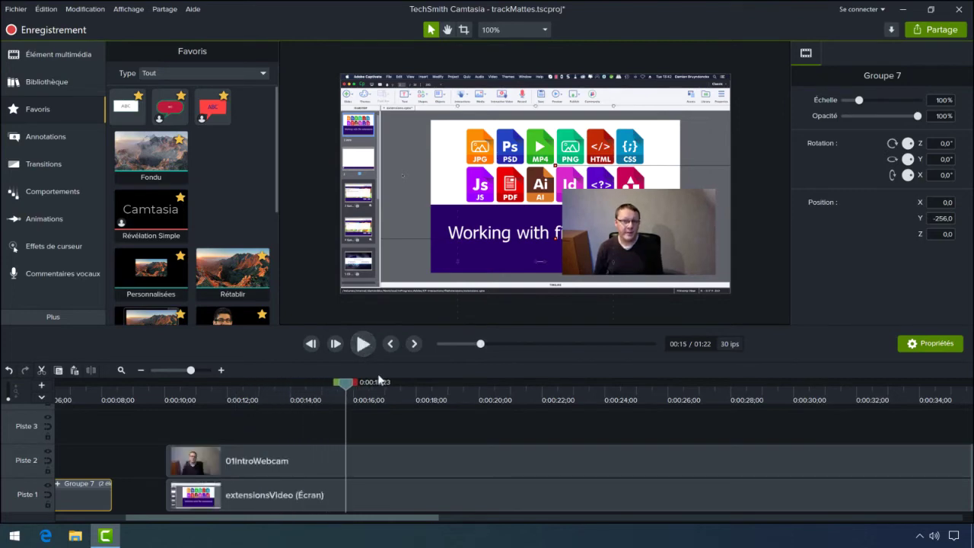
- Place a yellow circle annotation over the webcam image and enlarge it to the webcam's full height
click(50, 137)
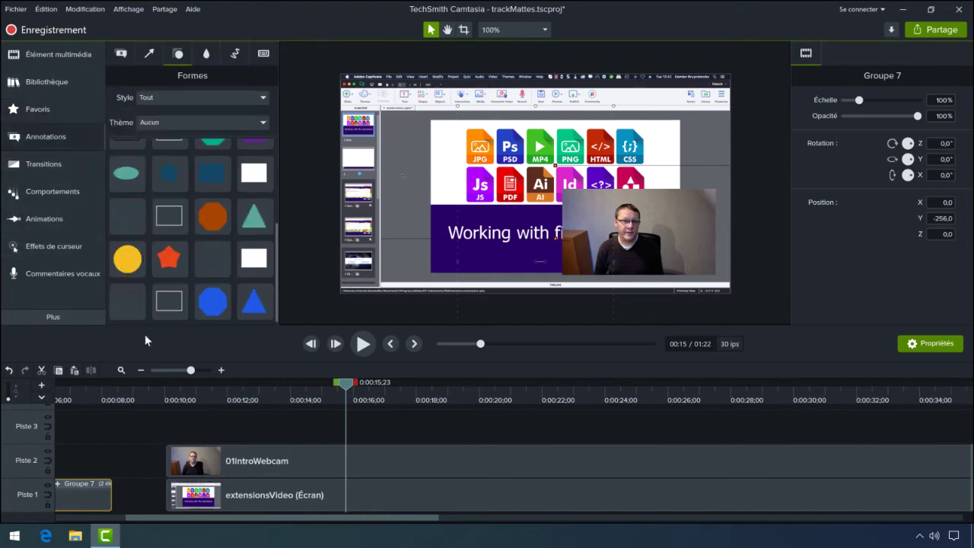
drag(127, 259, 621, 221)
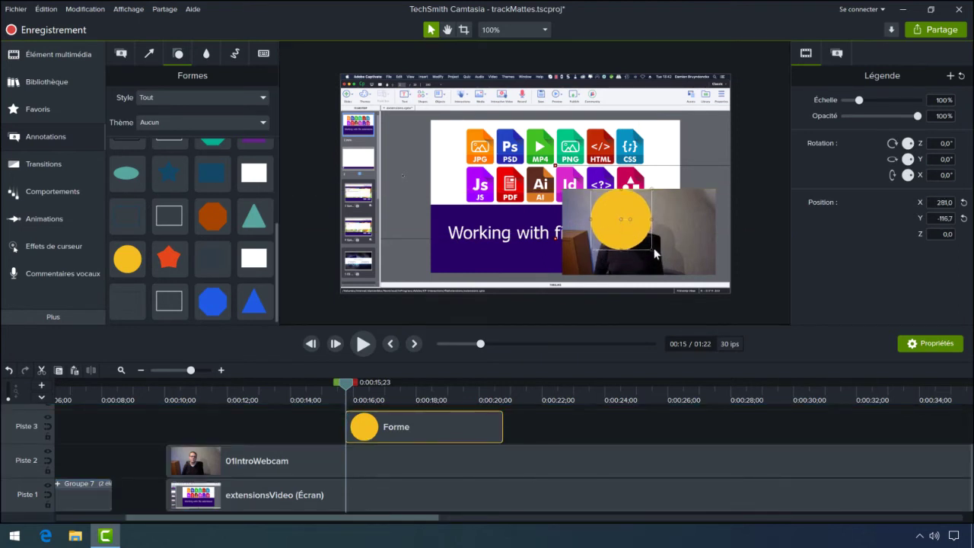
drag(652, 250, 680, 275)
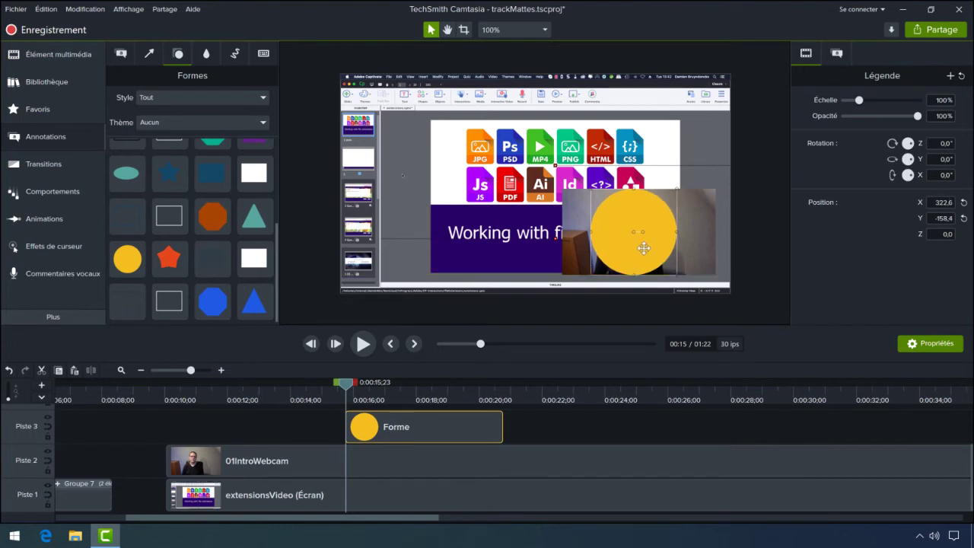
- Extend the circle clip on Piste 3 to cover the whole 01IntroWebcam clip and set Piste 3's track matte mode to Alpha
click(140, 370)
drag(171, 427, 351, 422)
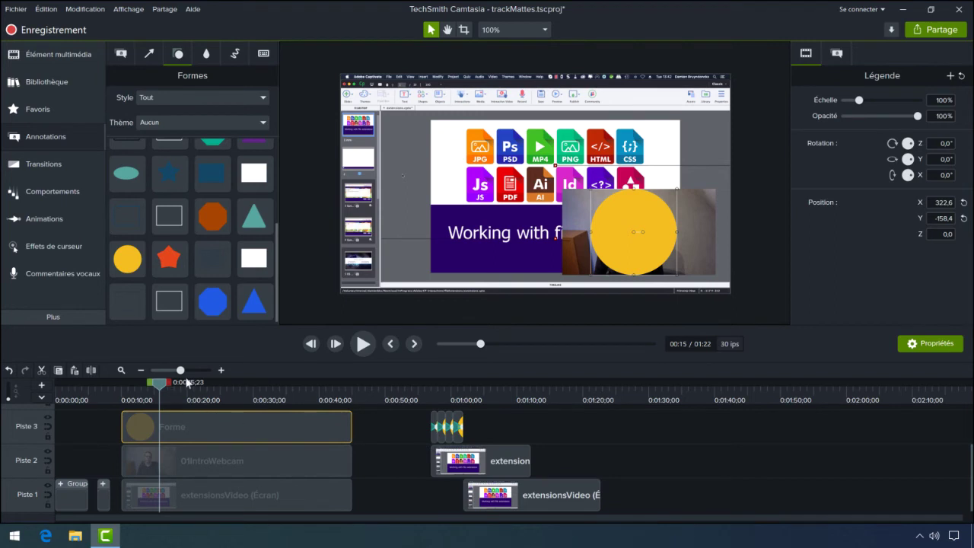
click(48, 419)
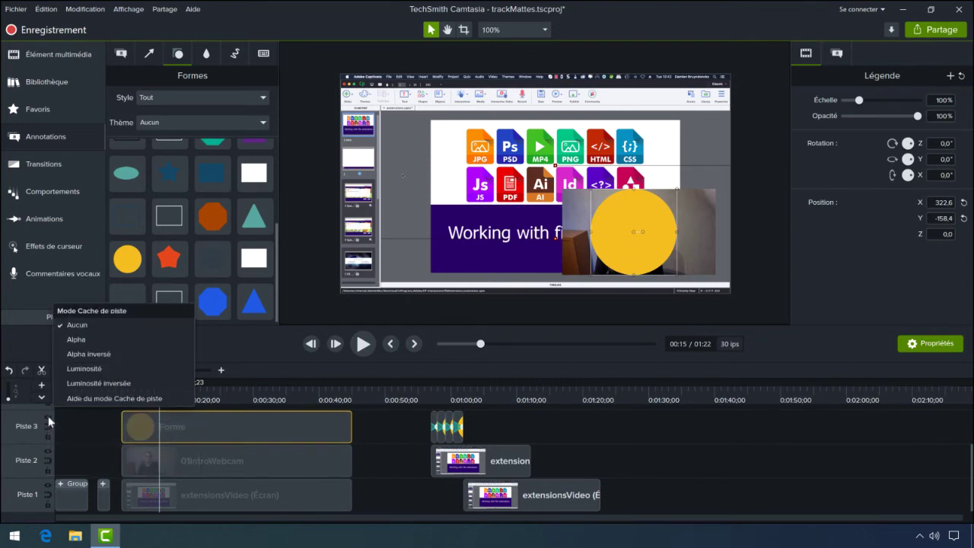
click(81, 340)
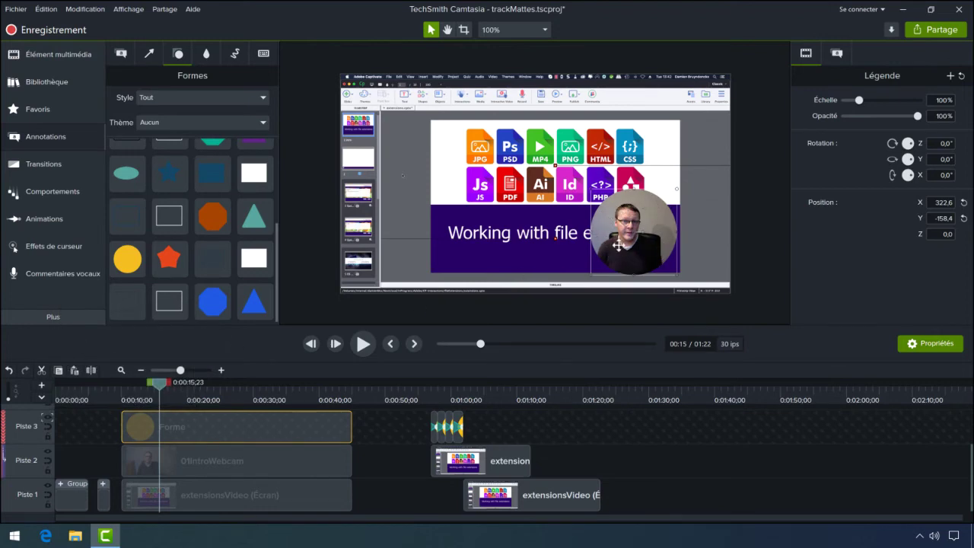
- Play and scrub the circular webcam up to 0:00:22;05, checking the 01IntroWebcam and extensionsVideo clips beneath the matte
click(359, 346)
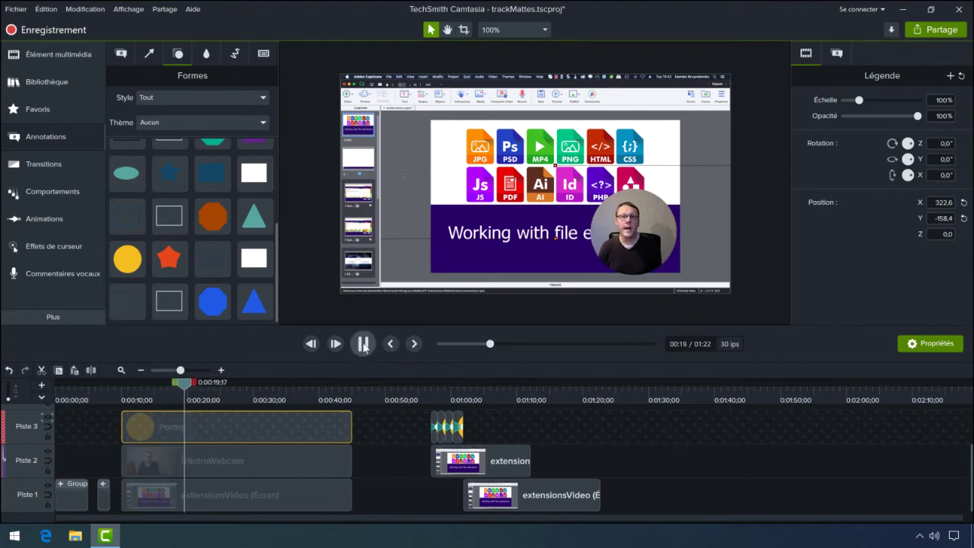
click(363, 344)
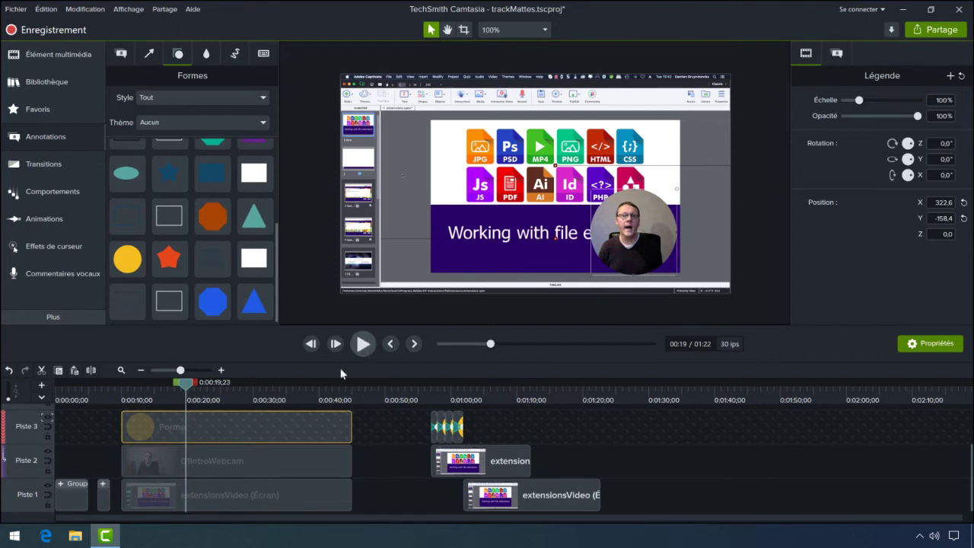
drag(187, 387, 171, 390)
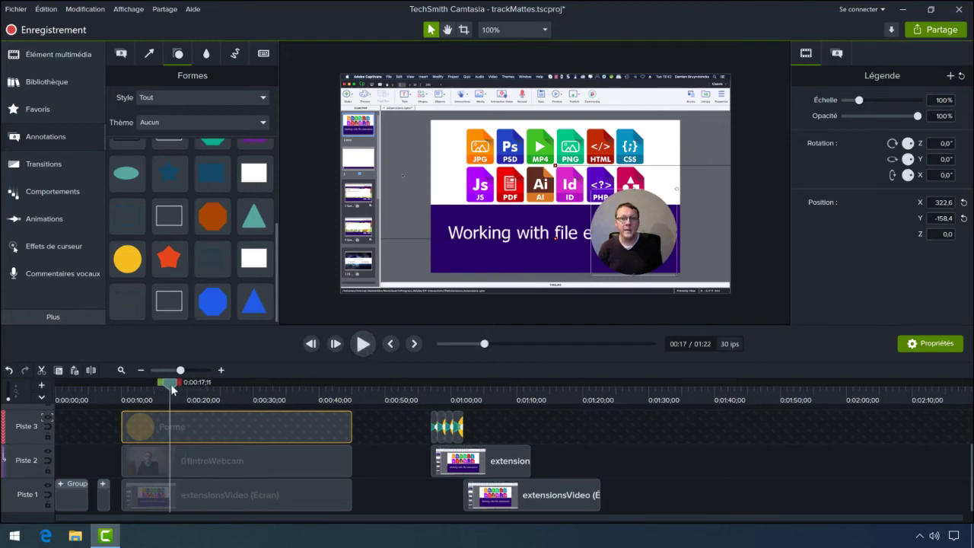
click(136, 458)
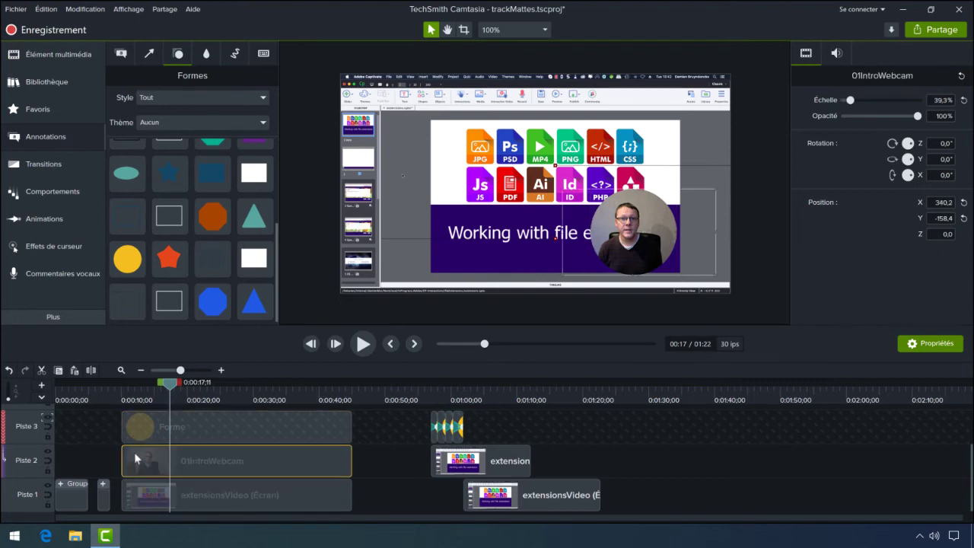
click(138, 496)
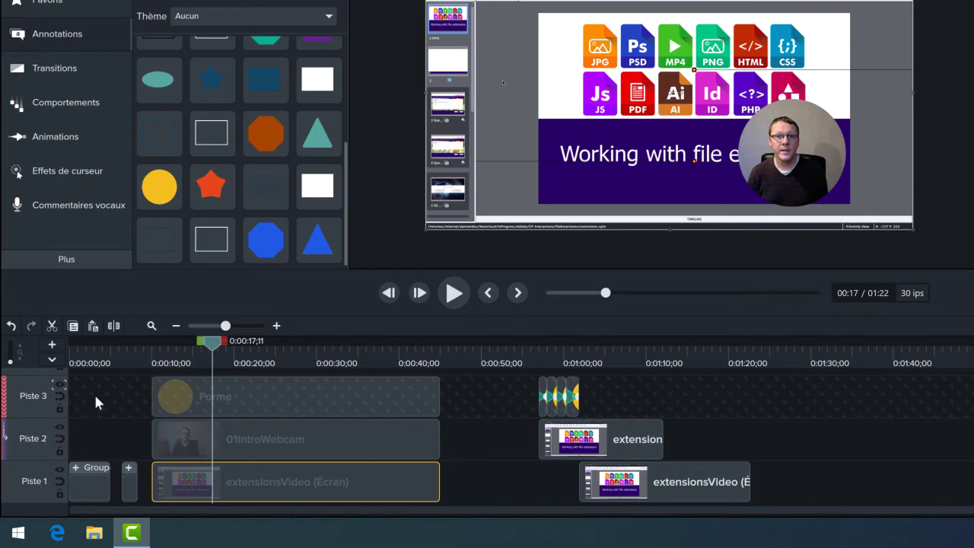
drag(212, 342, 248, 349)
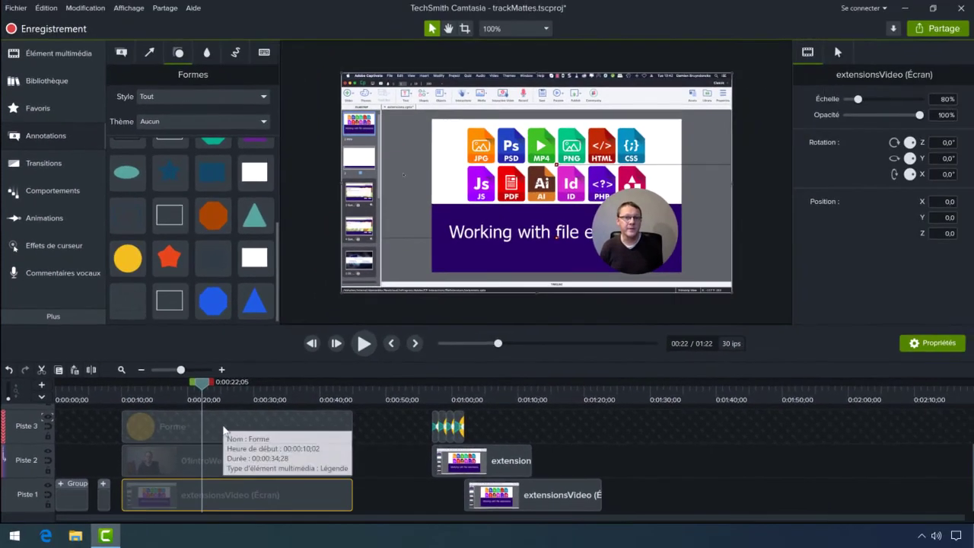
- Group the circle, 01IntroWebcam and extensionsVideo clips, and set Piste 3's track matte mode to Aucun
click(279, 399)
ctrl+click(228, 454)
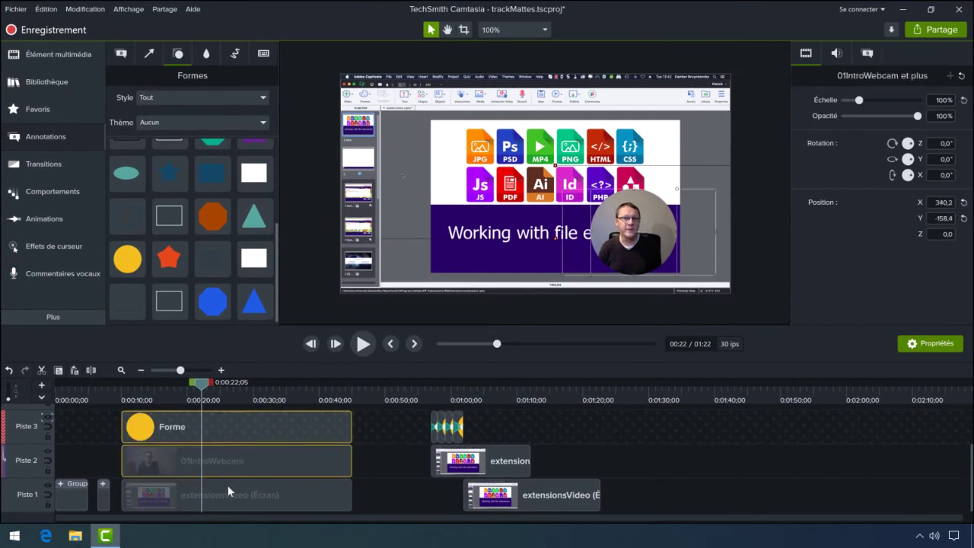
ctrl+click(227, 488)
right_click(227, 489)
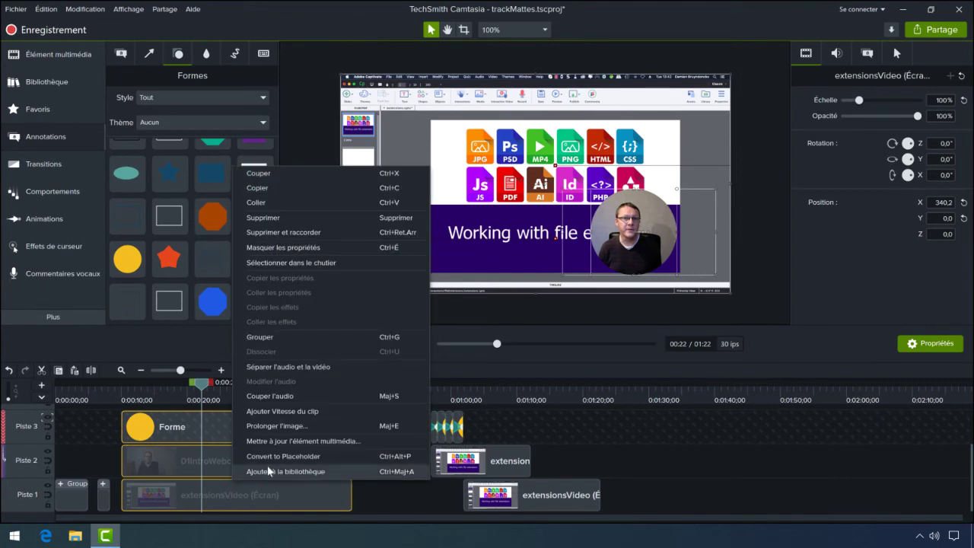
click(269, 338)
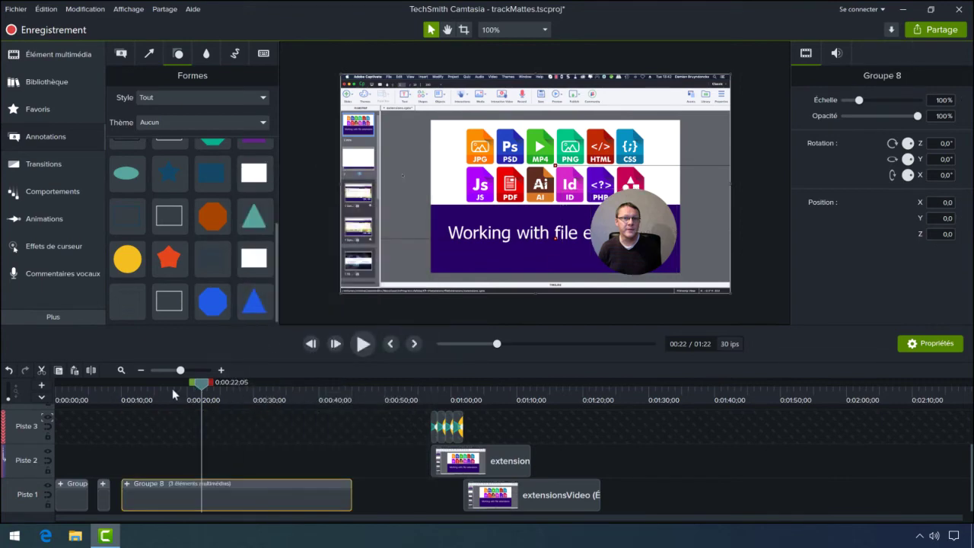
click(48, 423)
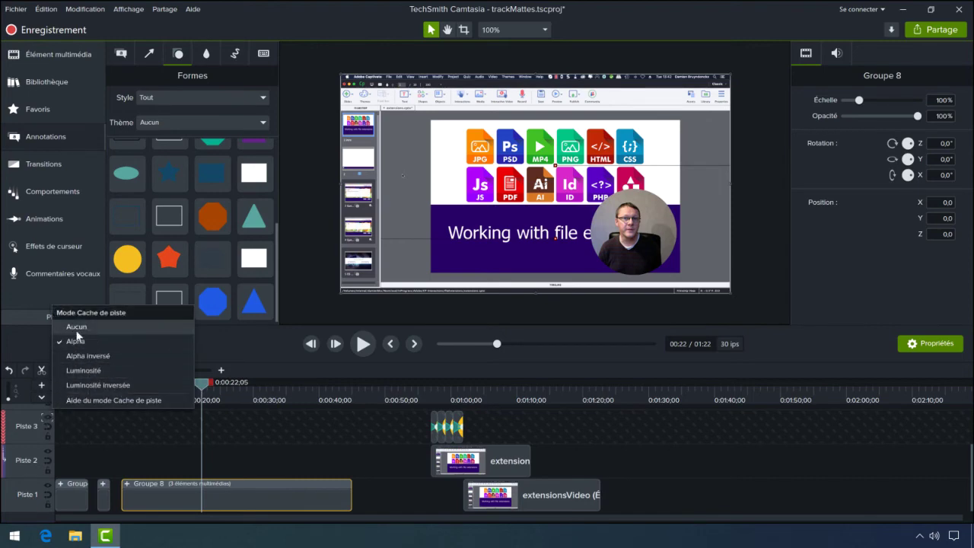
click(76, 327)
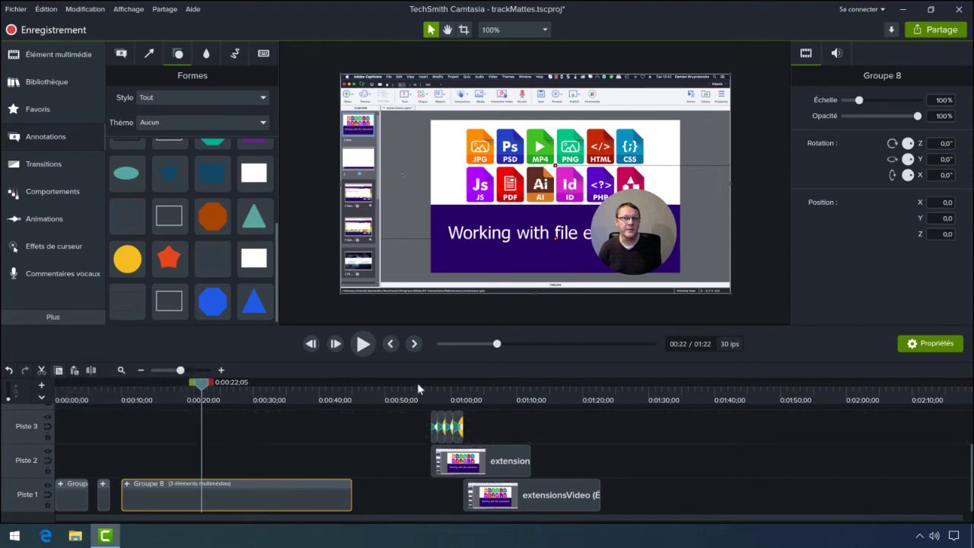
- Play the animated circle clips over the extensionsVideo clip from 0:00:56;25 without a track matte
click(417, 382)
click(221, 369)
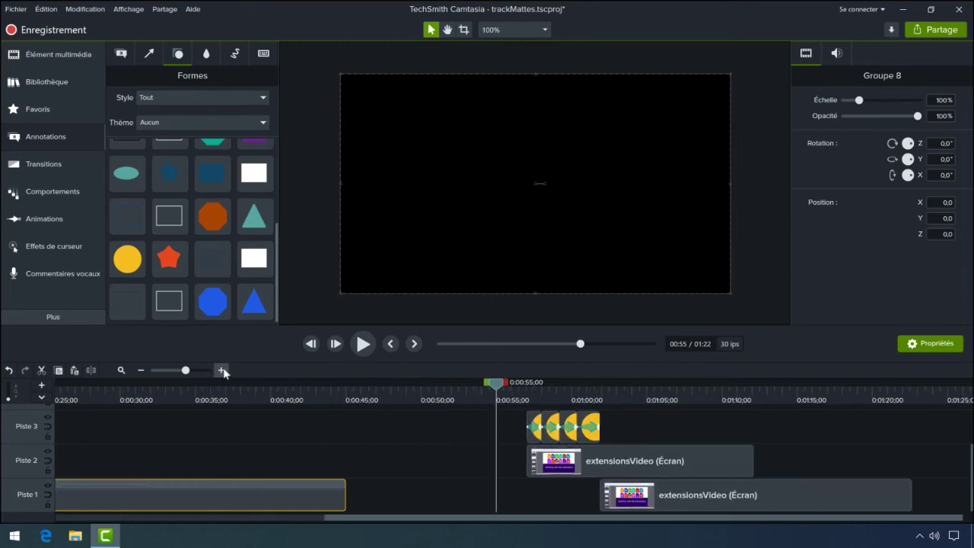
click(221, 370)
drag(528, 524, 589, 521)
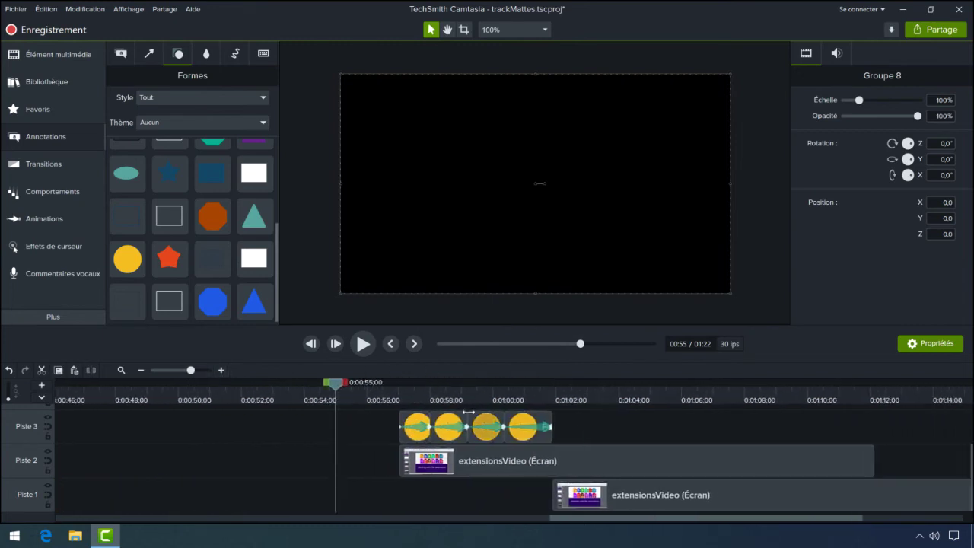
drag(337, 383, 394, 390)
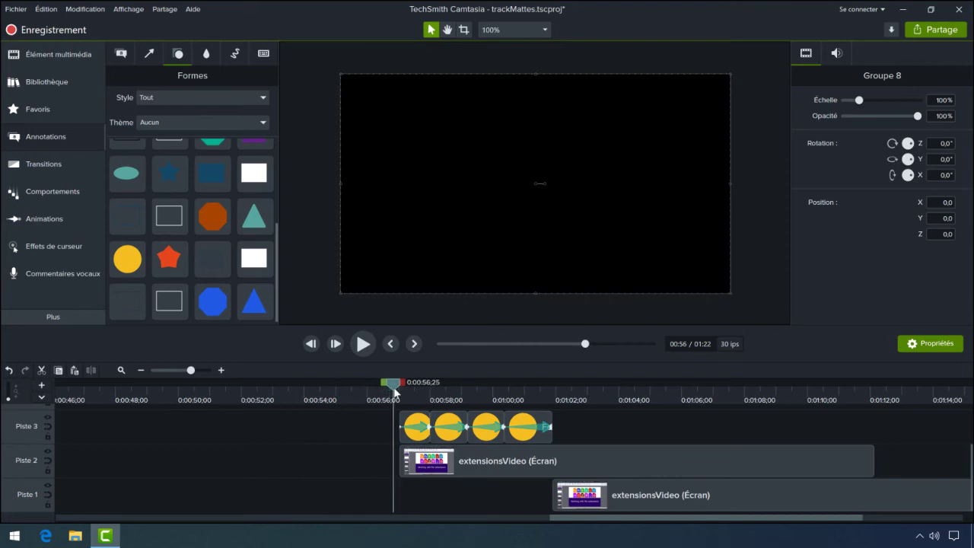
click(363, 344)
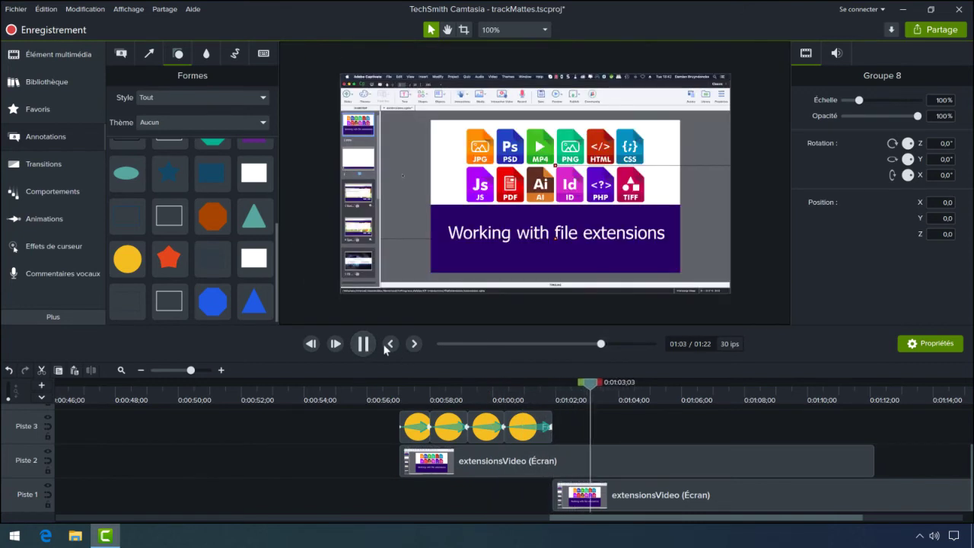
click(363, 344)
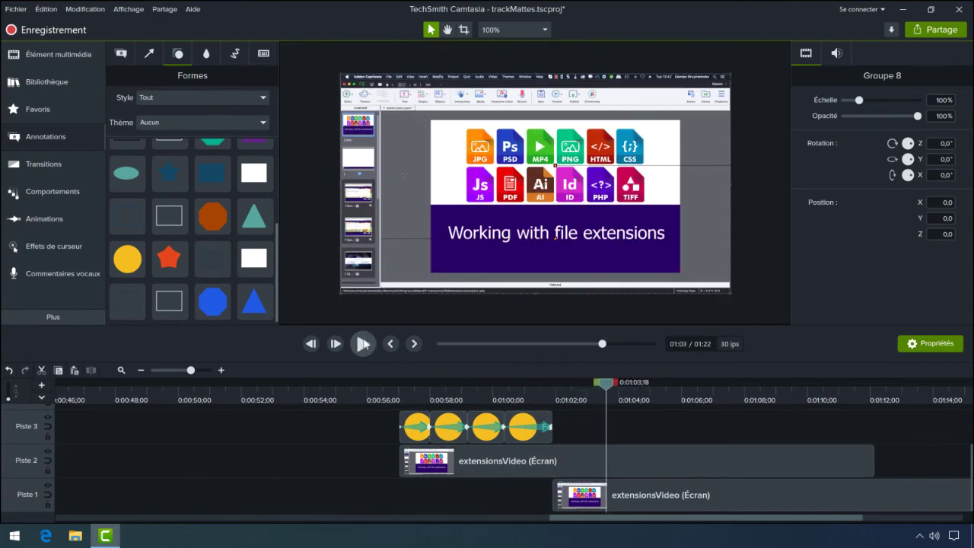
- Set Piste 3's track matte mode to Alpha, and play and scrub the circle animation up to 0:00:57;24
click(48, 420)
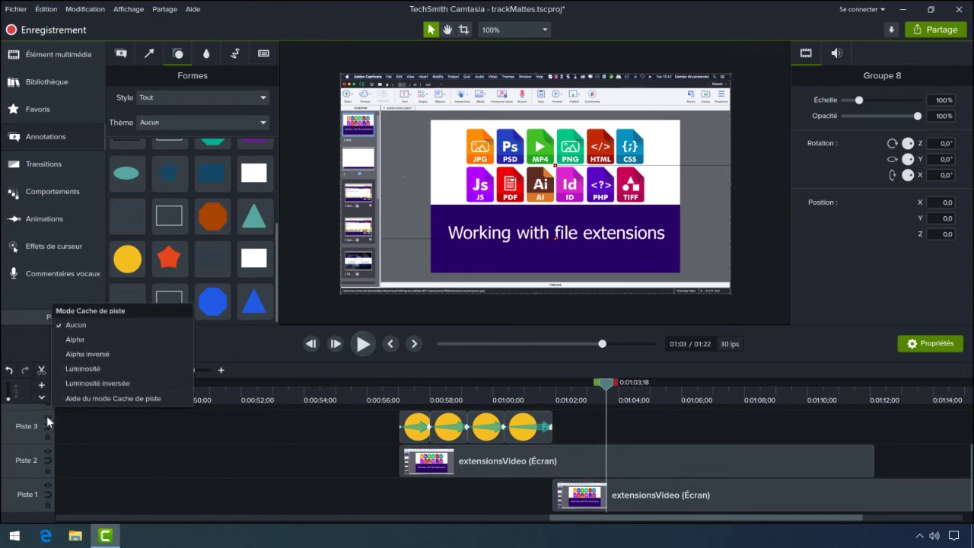
click(76, 339)
click(386, 380)
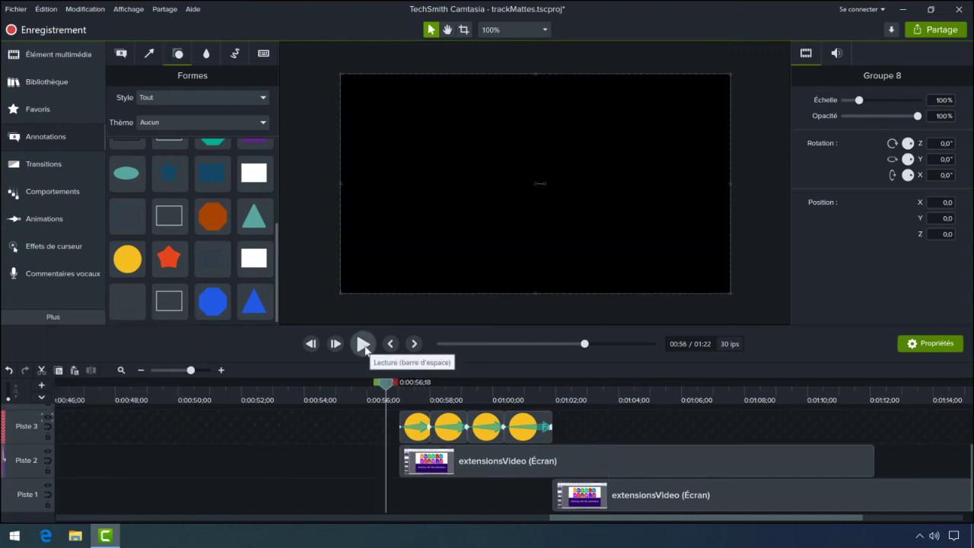
click(365, 345)
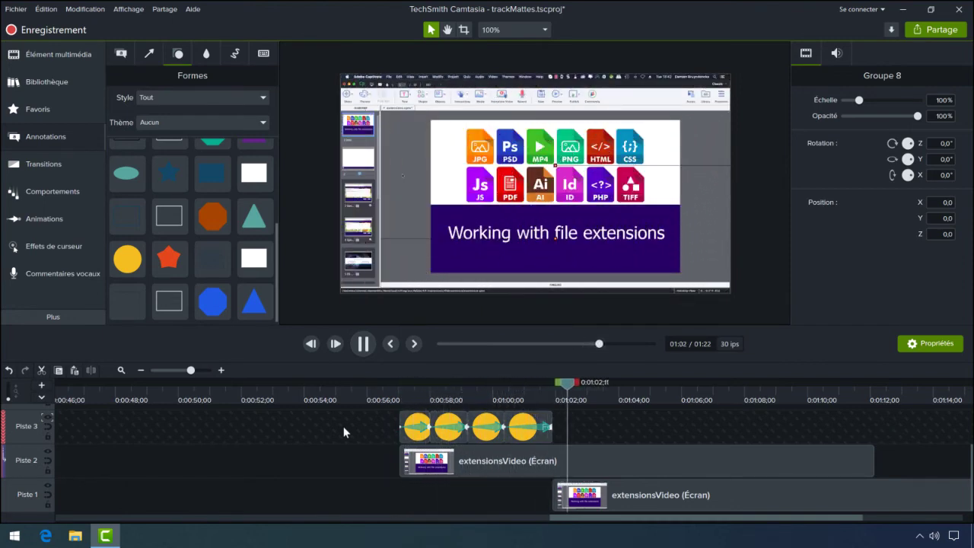
click(365, 345)
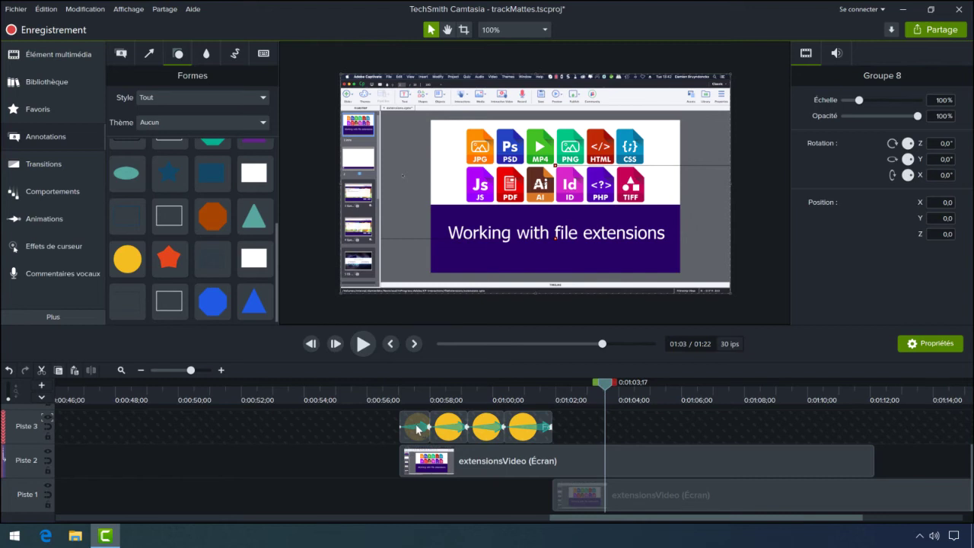
click(385, 388)
drag(386, 387, 424, 390)
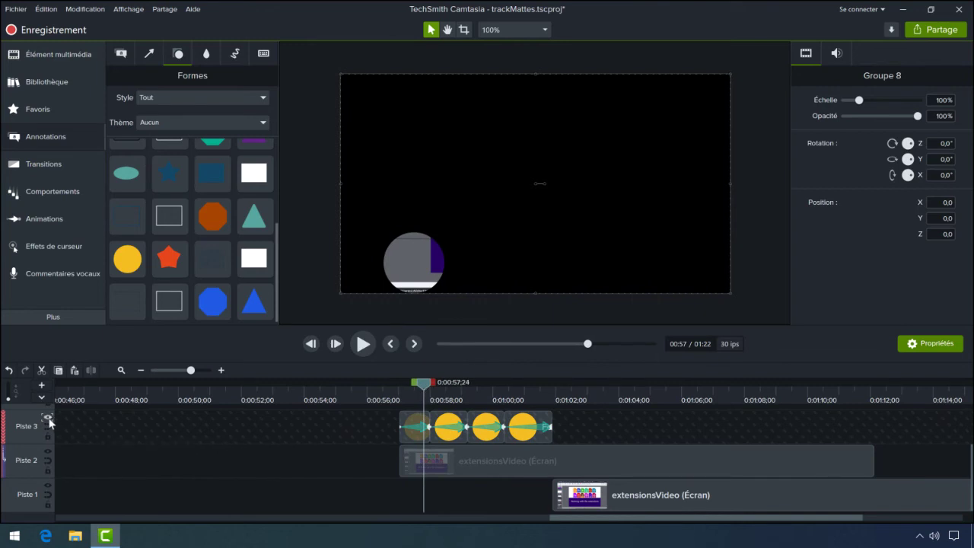
- Set Piste 3's track matte mode to Alpha inversé and play the circle animation from 0:00:56;27
click(47, 418)
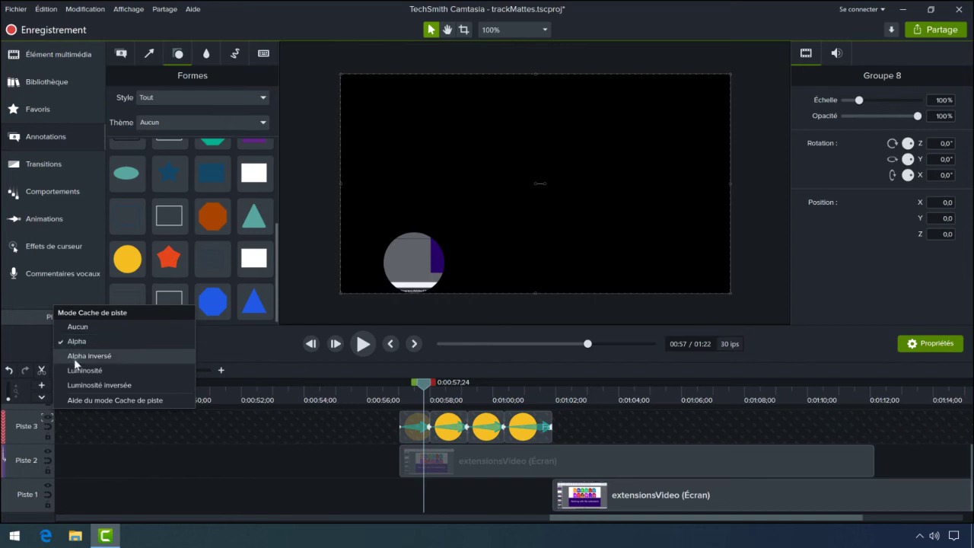
click(76, 356)
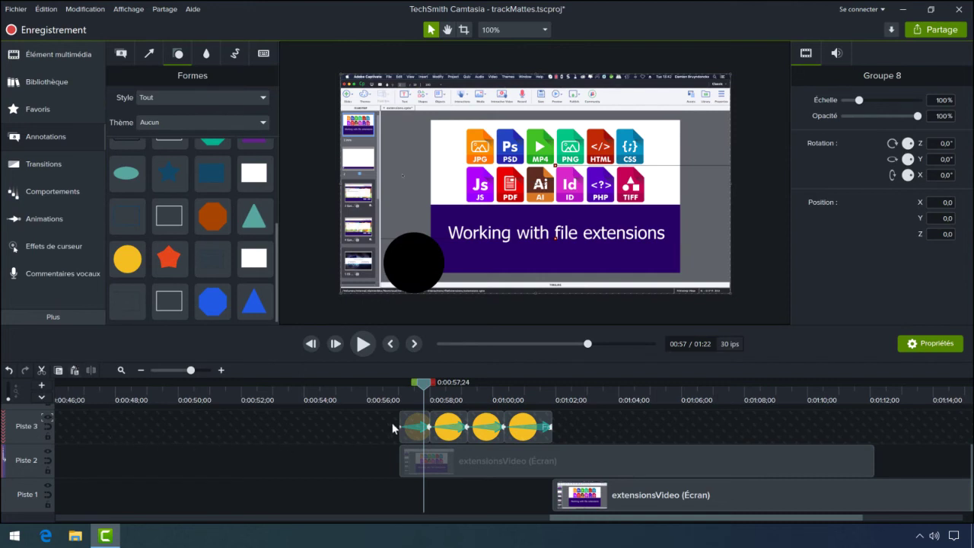
drag(424, 385, 396, 386)
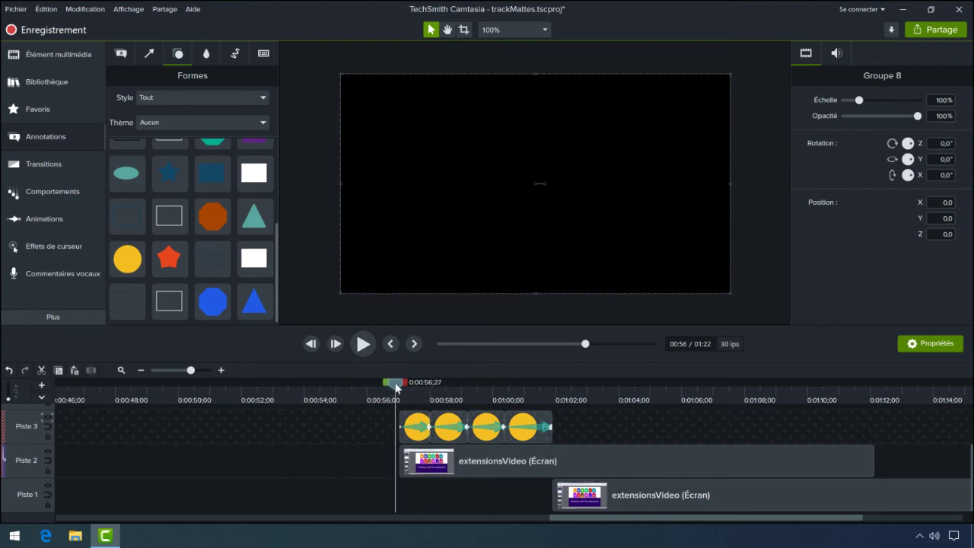
click(363, 347)
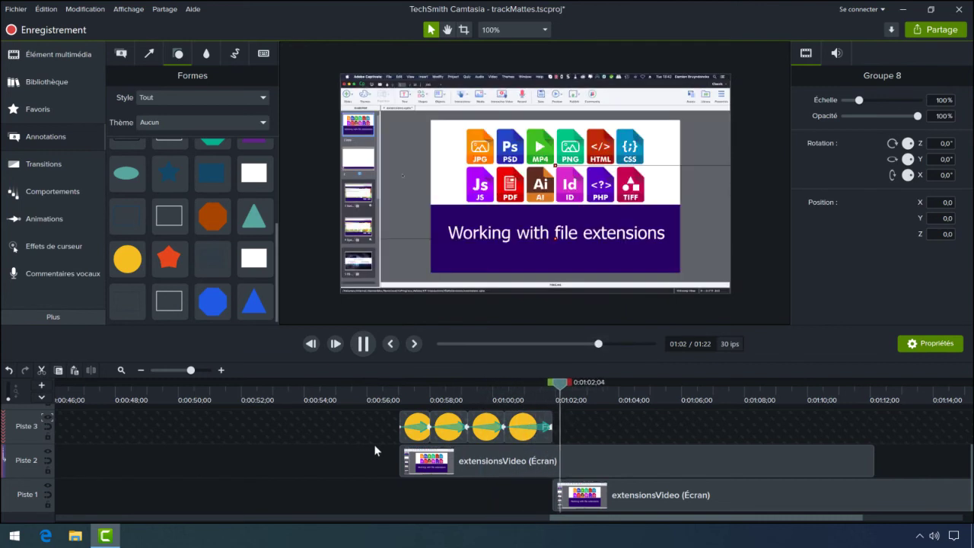
click(363, 343)
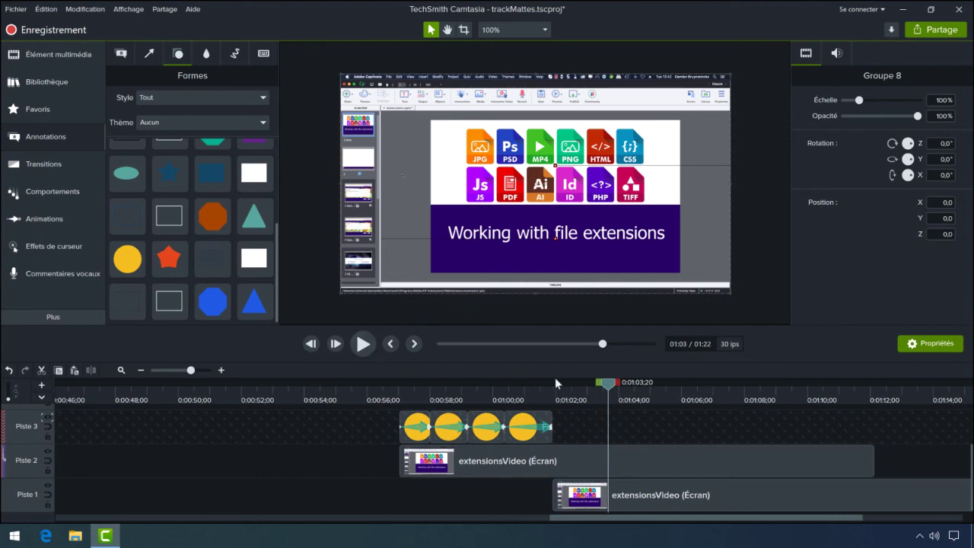
- Set Piste 3's track matte mode to Luminosité and play the circle animation from 0:00:56;24
click(392, 380)
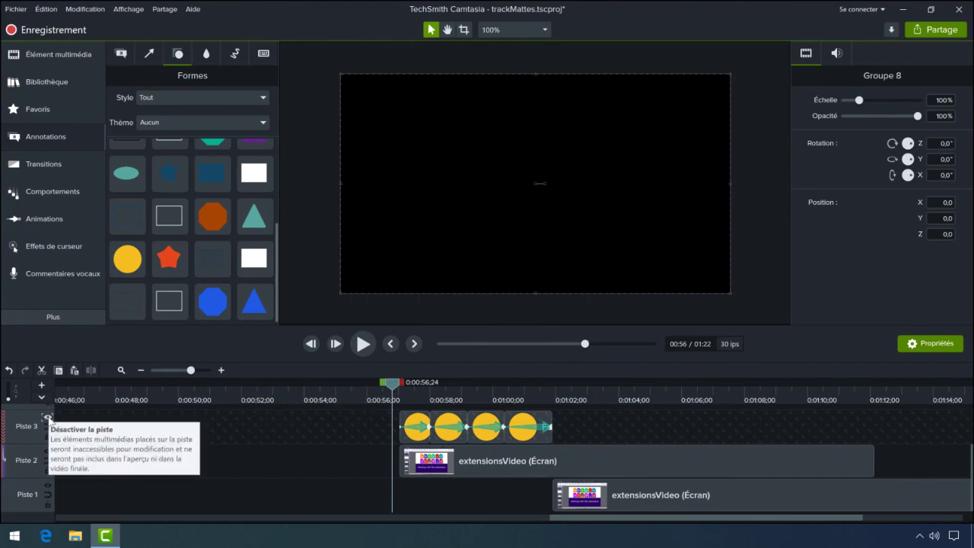
click(48, 418)
click(90, 370)
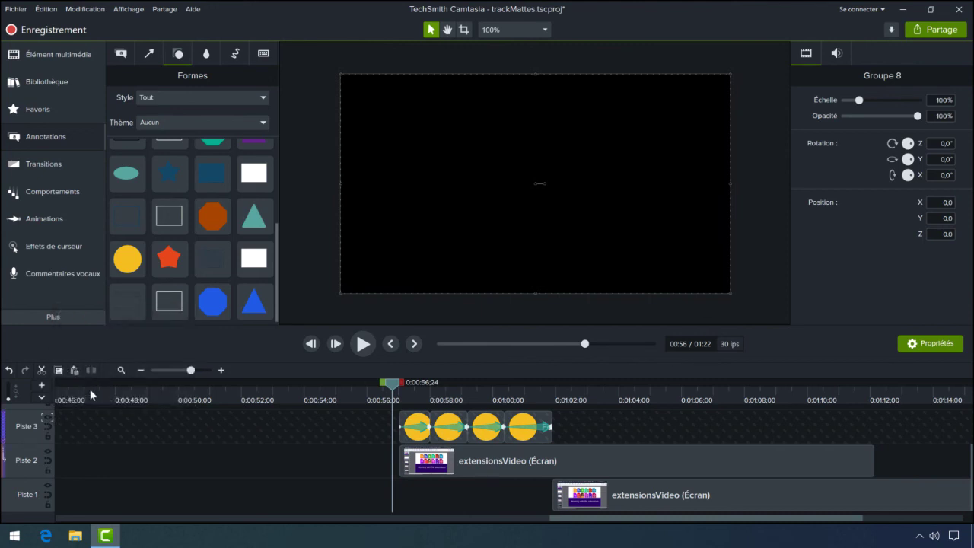
click(364, 344)
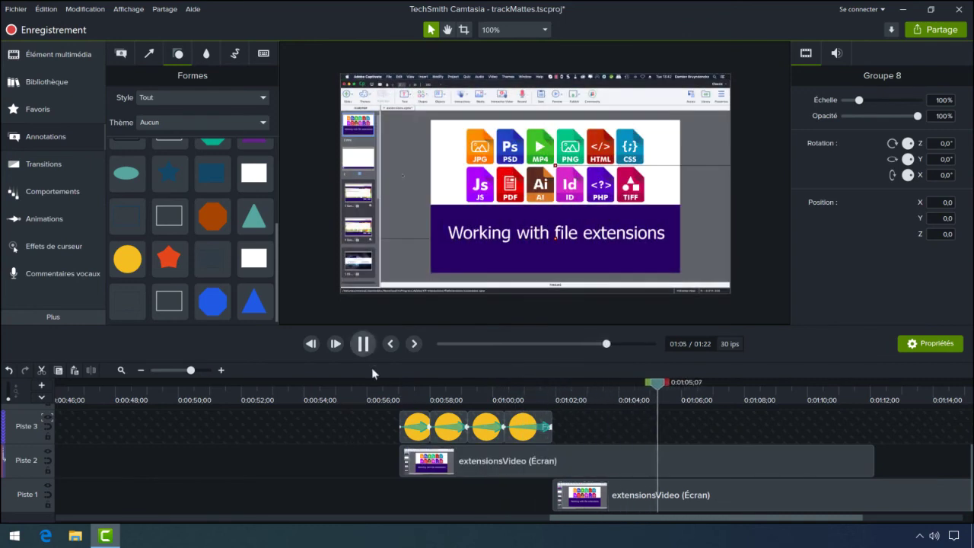
- Set Piste 3's track matte mode to Luminosité inversée, play the circle animation from 0:00:56;25, and review the available matte modes
click(393, 388)
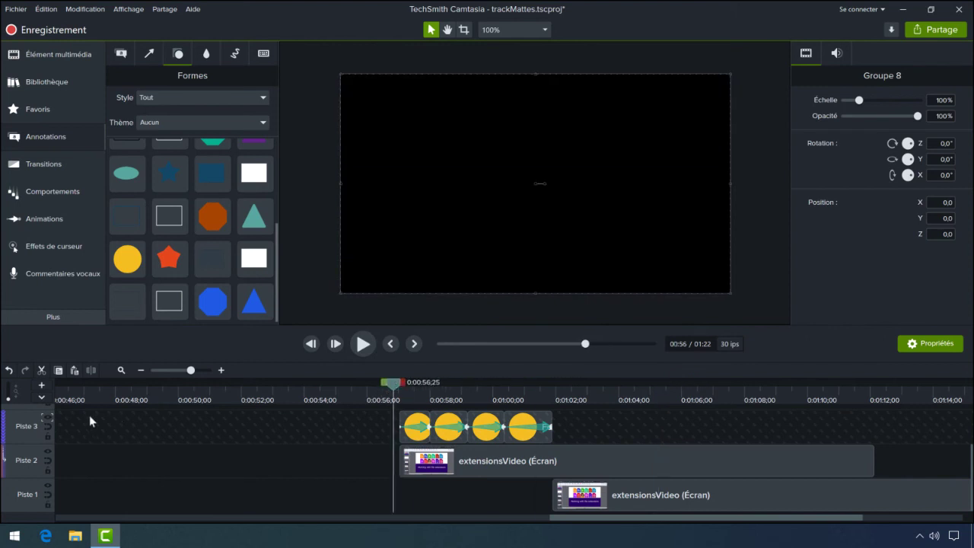
click(46, 420)
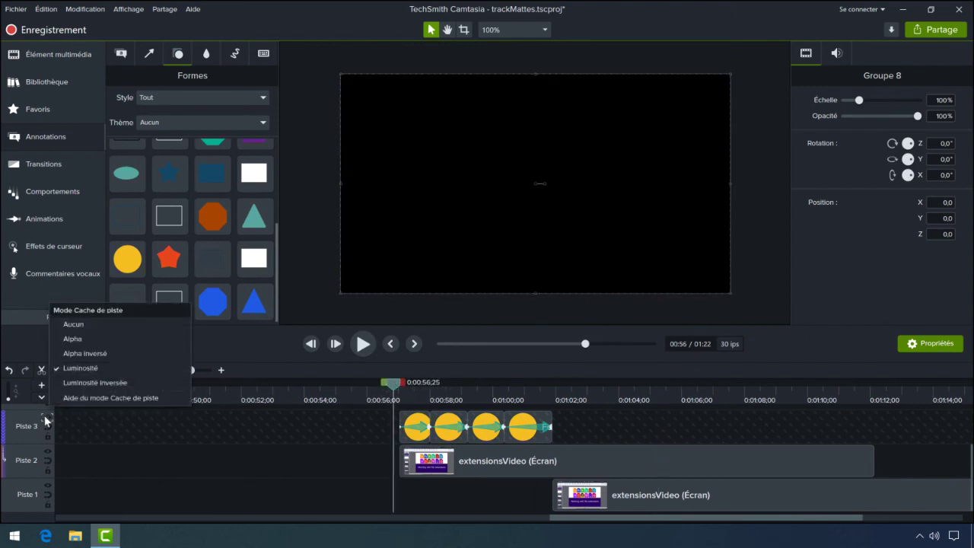
click(68, 383)
click(363, 343)
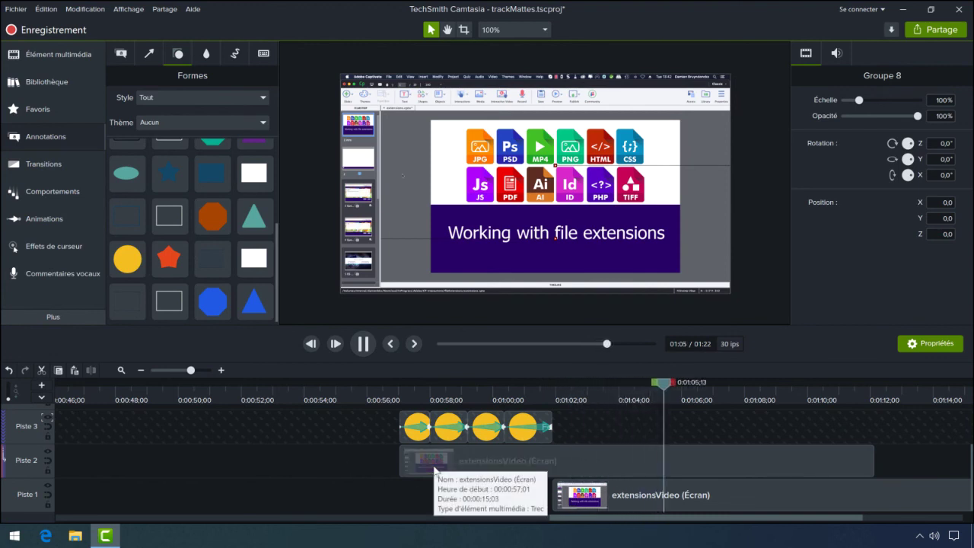
click(362, 349)
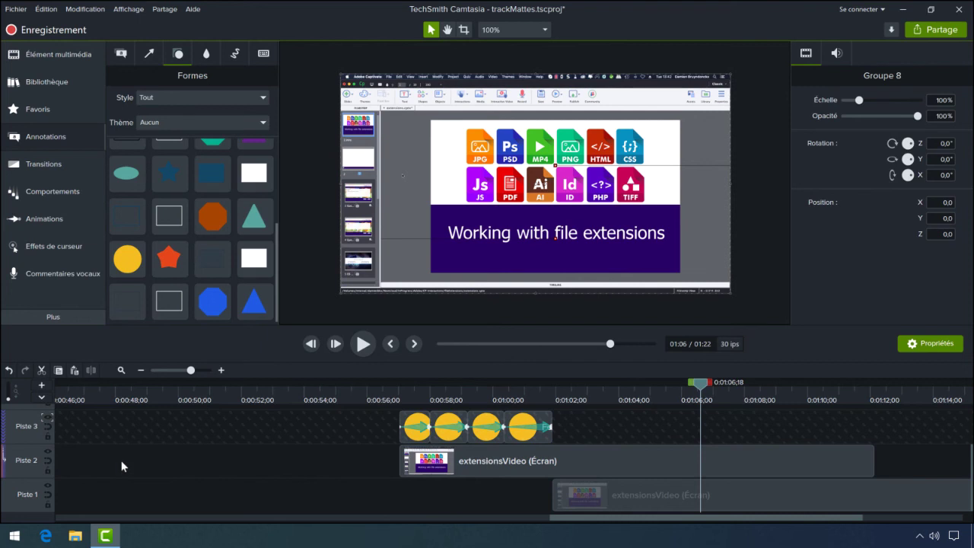
click(48, 418)
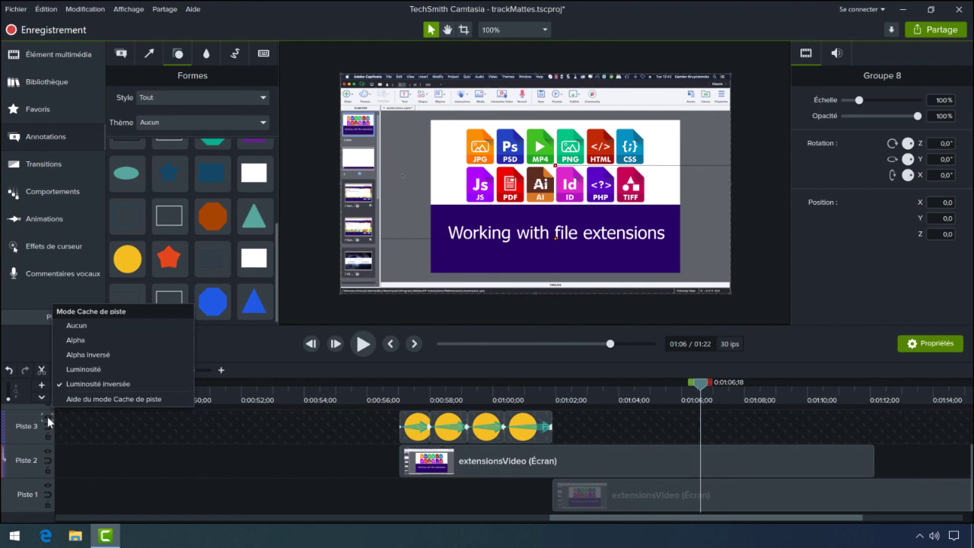
click(79, 425)
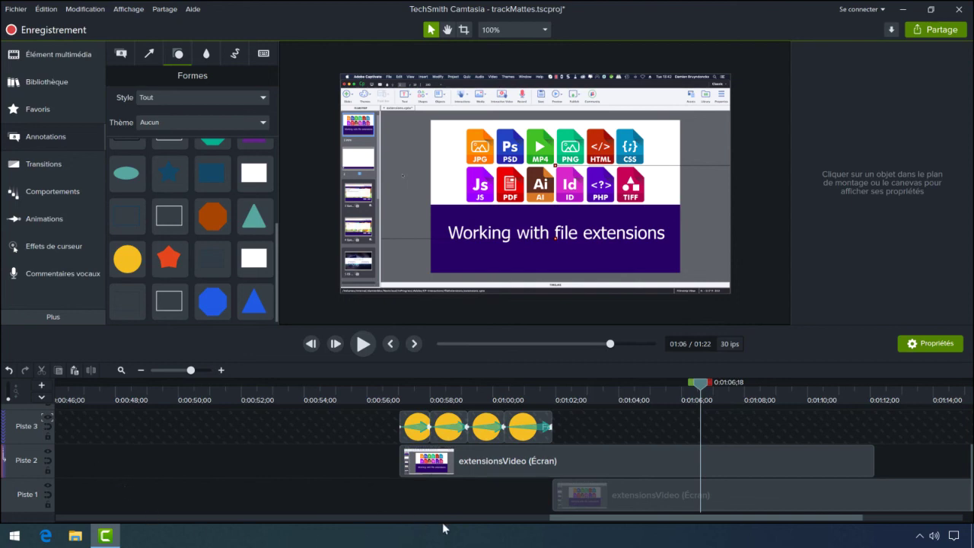
- Return to the start of the timeline and preview the rainbow-filled logo of Groupe 6 at 0:00:00;20
drag(570, 518, 64, 523)
click(78, 390)
drag(79, 390, 76, 390)
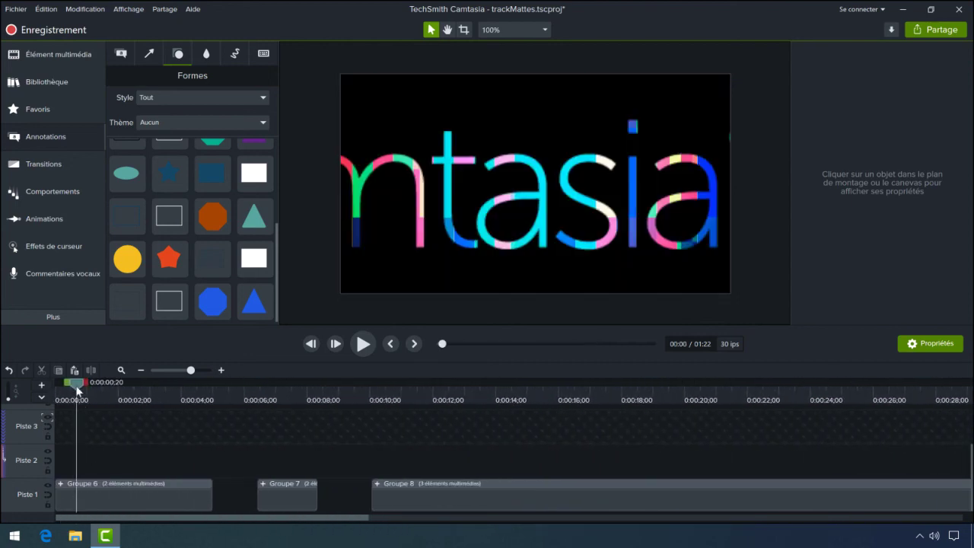